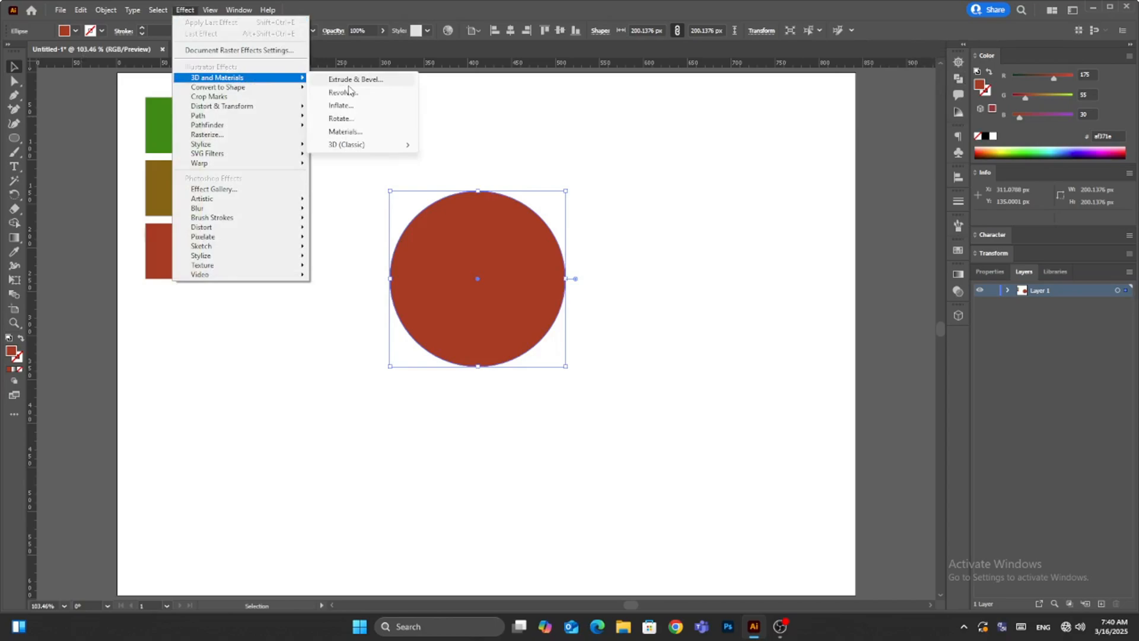
# - Apply the 3D Revolve effect to the red circle, then tilt it clockwise and narrow it to about 111 px wide to form an apple
pyautogui.click(347, 93)
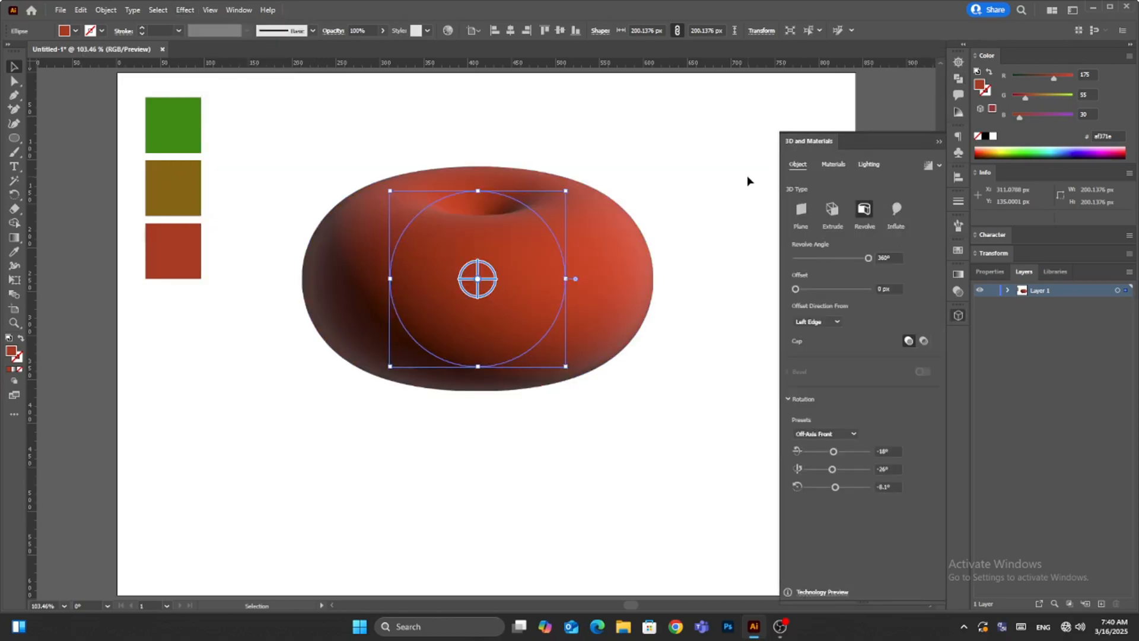
pyautogui.moveTo(566, 279); pyautogui.dragTo(516, 203)
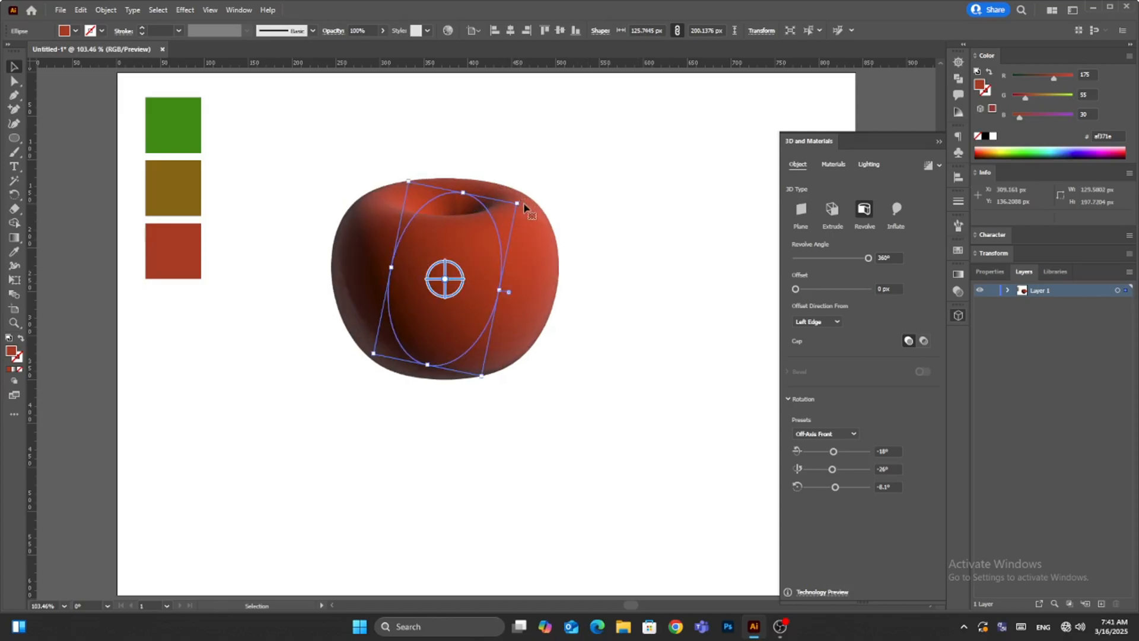
pyautogui.moveTo(499, 290); pyautogui.dragTo(486, 288)
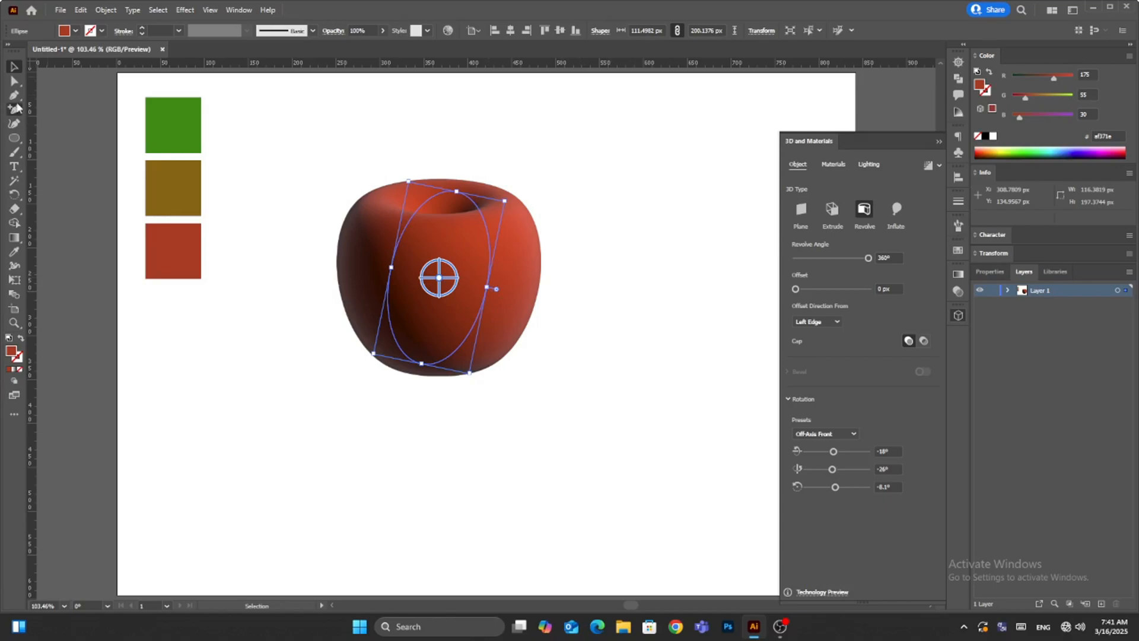
# - Reshape the left side of the apple's profile with the Anchor Point tool, pulling the lower-left curve inward so the body tapers
pyautogui.moveTo(14, 96); pyautogui.dragTo(68, 113)
pyautogui.click(68, 113)
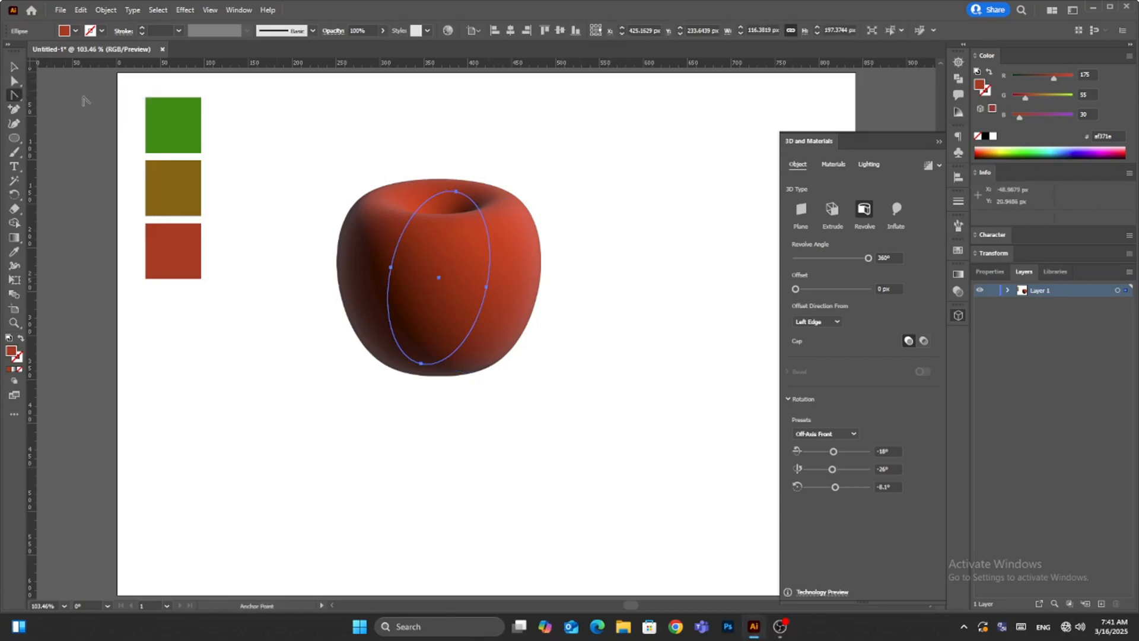
pyautogui.moveTo(407, 218)
pyautogui.mouseDown()
pyautogui.moveTo(407, 194)
pyautogui.moveTo(410, 217)
pyautogui.mouseUp()
pyautogui.moveTo(395, 338)
pyautogui.mouseDown()
pyautogui.moveTo(406, 344)
pyautogui.moveTo(349, 324)
pyautogui.moveTo(409, 342)
pyautogui.mouseUp()
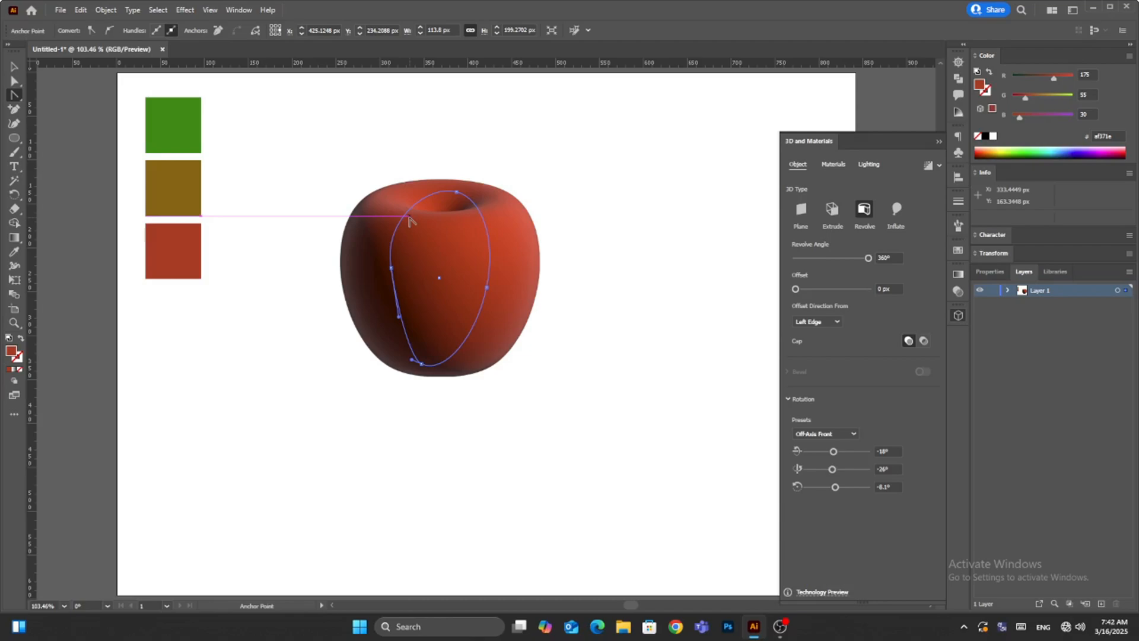
pyautogui.moveTo(409, 222)
pyautogui.mouseDown()
pyautogui.moveTo(409, 188)
pyautogui.moveTo(399, 223)
pyautogui.moveTo(391, 215)
pyautogui.moveTo(408, 225)
pyautogui.mouseUp()
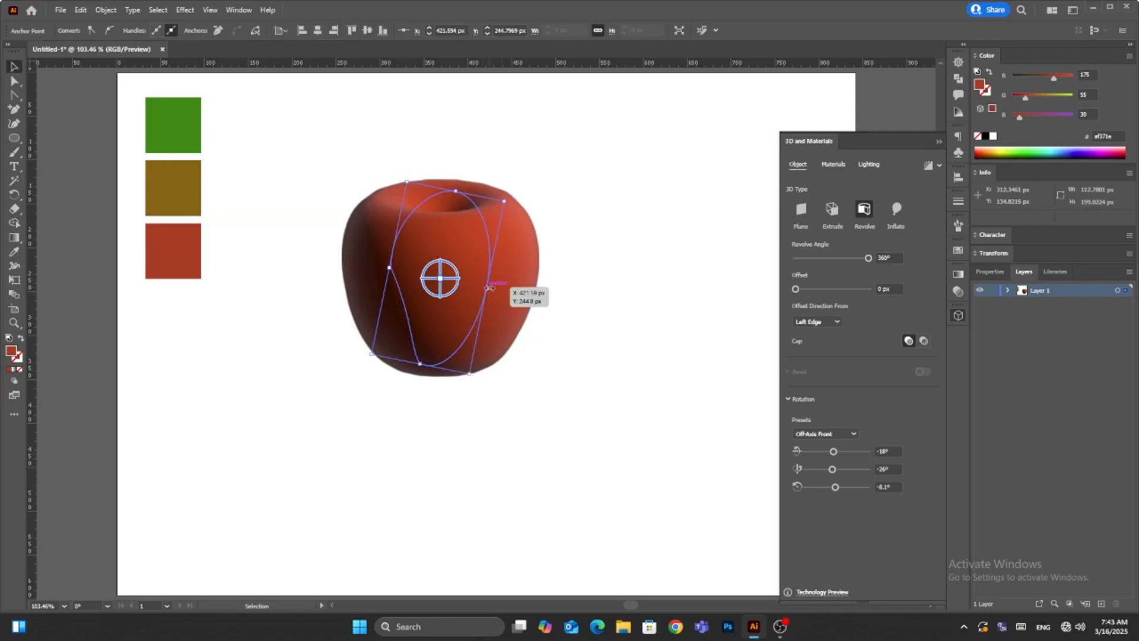
# - Stretch the apple's profile slightly taller, to about 113 px wide and 210 px high
pyautogui.moveTo(490, 287); pyautogui.dragTo(489, 288)
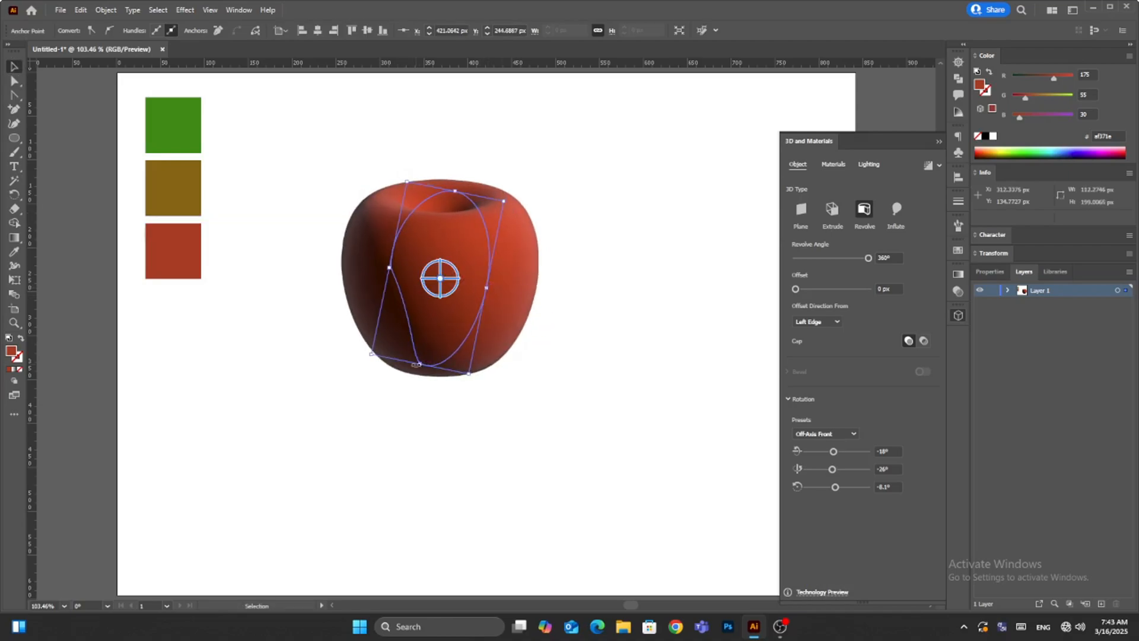
pyautogui.moveTo(417, 364); pyautogui.dragTo(419, 372)
pyautogui.moveTo(454, 190)
pyautogui.mouseDown()
pyautogui.moveTo(456, 178)
pyautogui.moveTo(456, 189)
pyautogui.mouseUp()
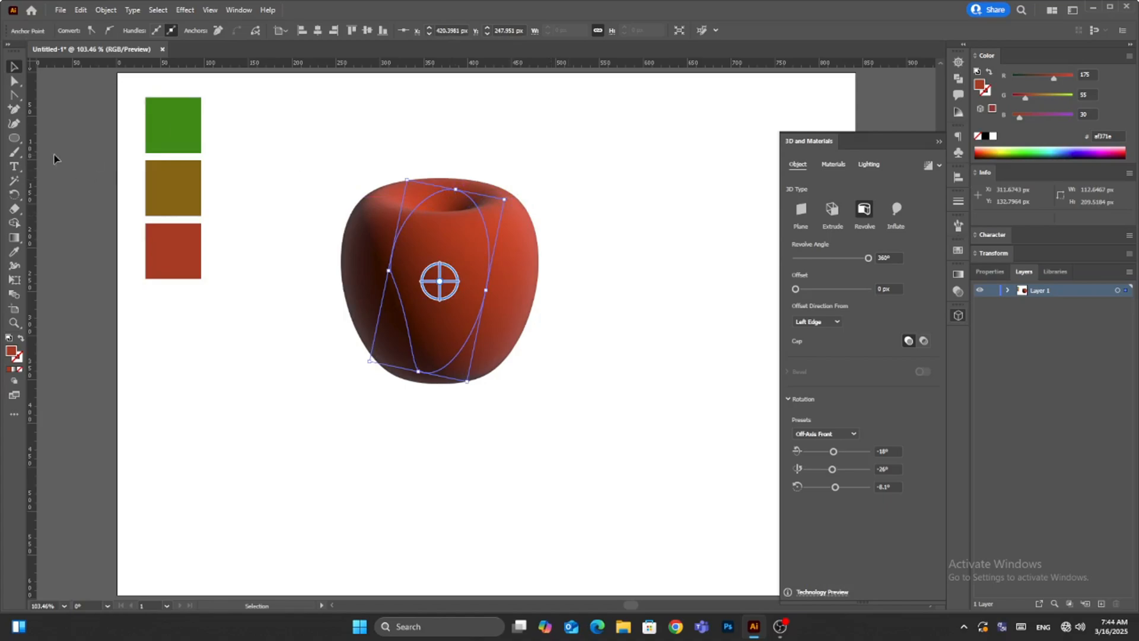
# - Draw a narrow vertical rectangle about 18 by 85 px rising from the apple's top hollow as the stem
pyautogui.press('m')
pyautogui.moveTo(432, 141); pyautogui.dragTo(449, 216)
pyautogui.click(14, 66)
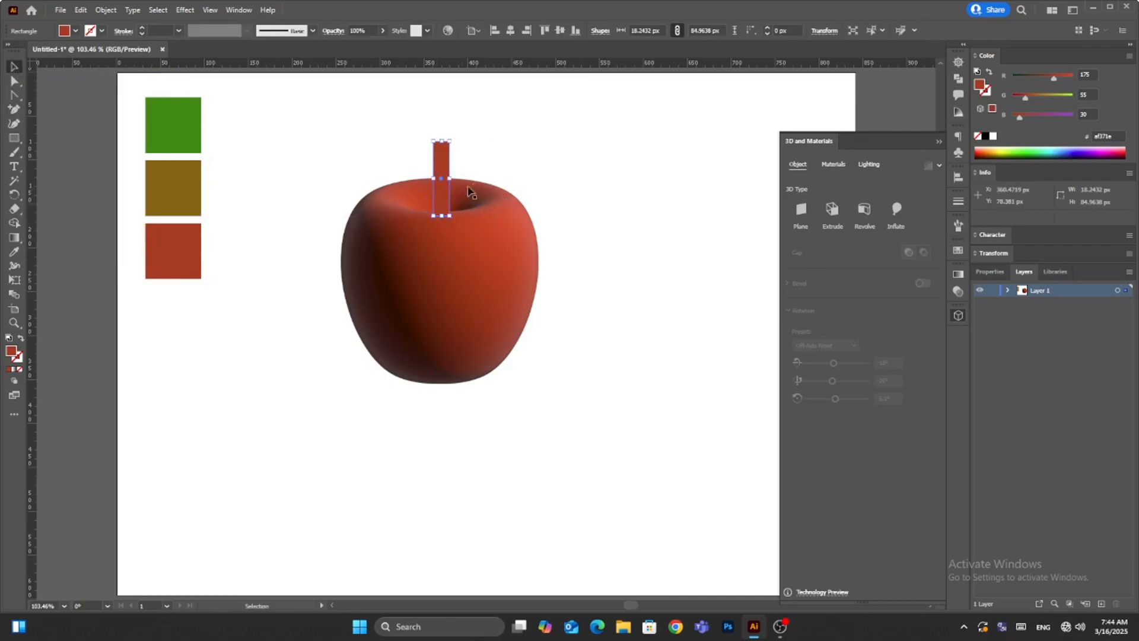
# - Curve the stem's sides and top edge inward with the Anchor Point tool, giving it a narrow waist and flared ends
pyautogui.press('a')
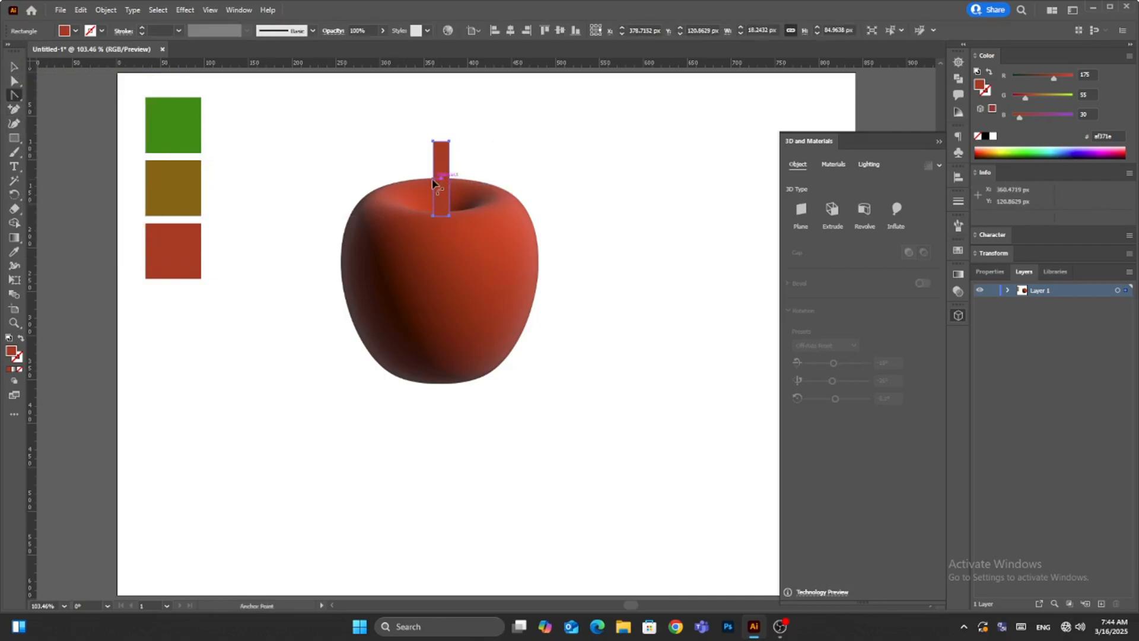
pyautogui.moveTo(441, 145); pyautogui.dragTo(445, 180)
pyautogui.click(14, 67)
pyautogui.click(526, 137)
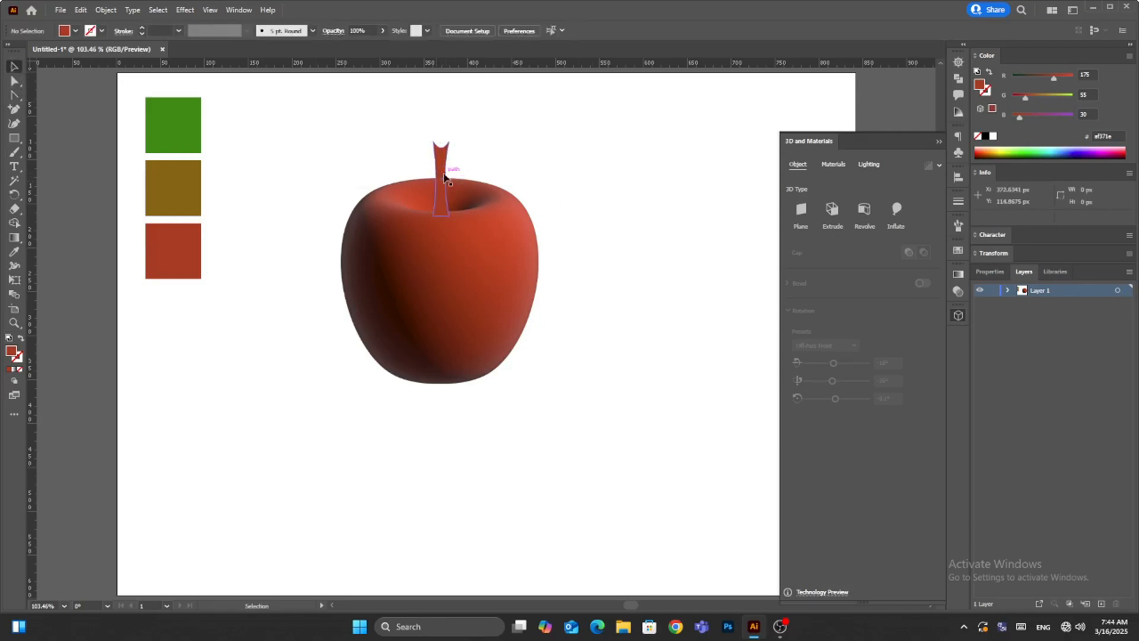
# - Fill the stem with the brown swatch's color and shift it slightly up and to the left
pyautogui.click(443, 169)
pyautogui.click(14, 252)
pyautogui.click(153, 195)
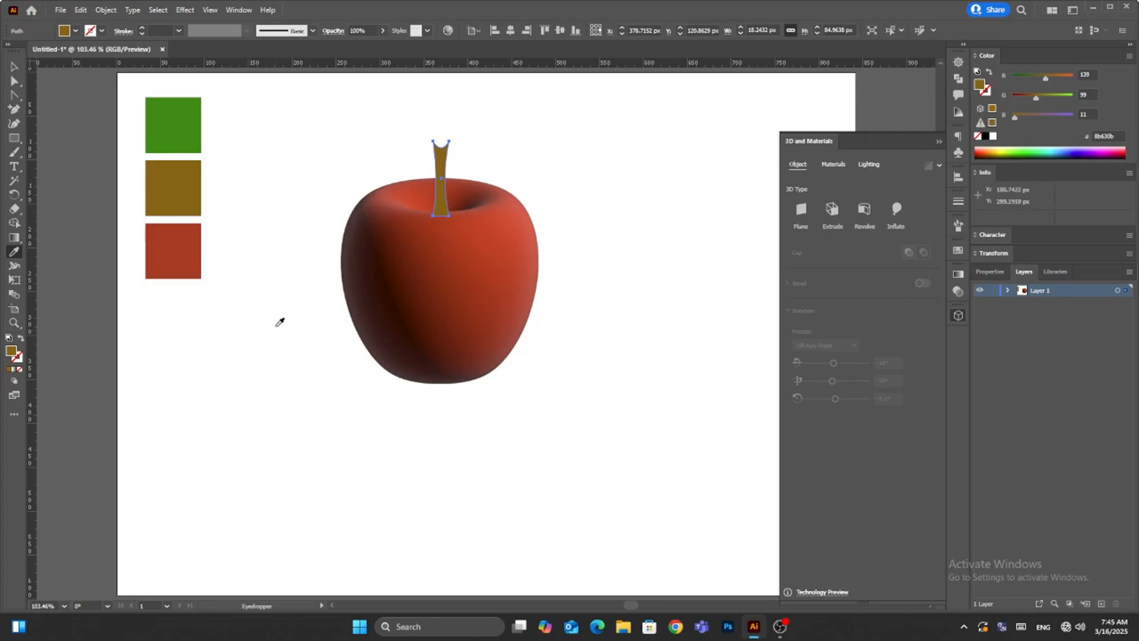
pyautogui.scroll(5, 442, 175)
pyautogui.click(13, 67)
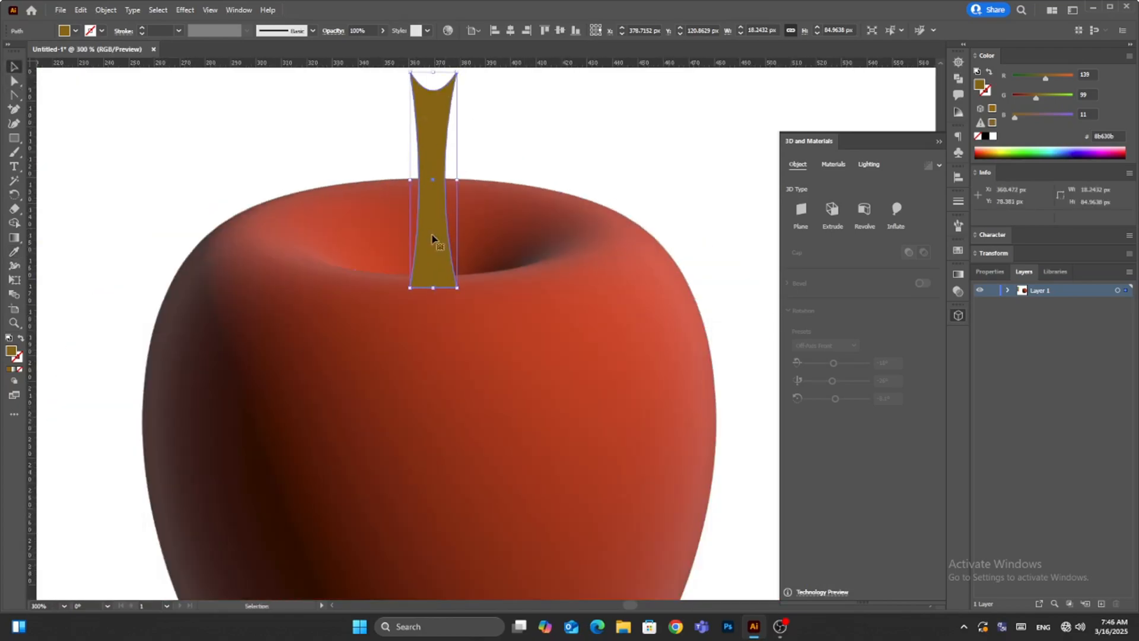
pyautogui.moveTo(433, 236); pyautogui.dragTo(428, 225)
pyautogui.click(44, 133)
# - Draw a thin curved, pointed branch about 85 by 21 px with the Pen tool, extending left from the stem
pyautogui.click(14, 111)
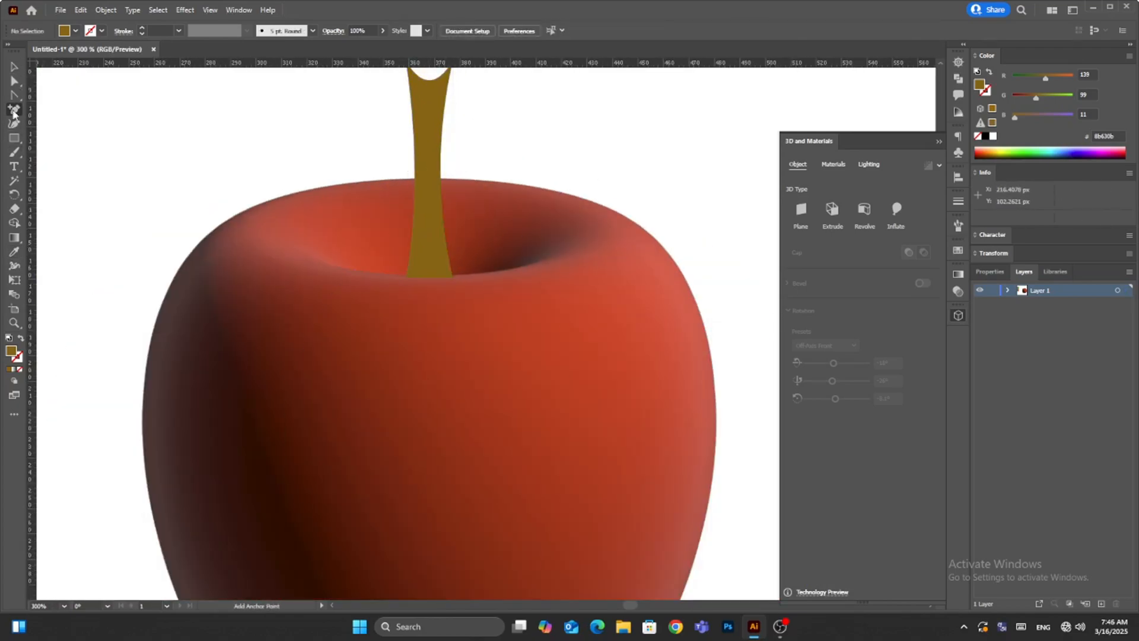
pyautogui.moveTo(14, 97); pyautogui.dragTo(54, 96)
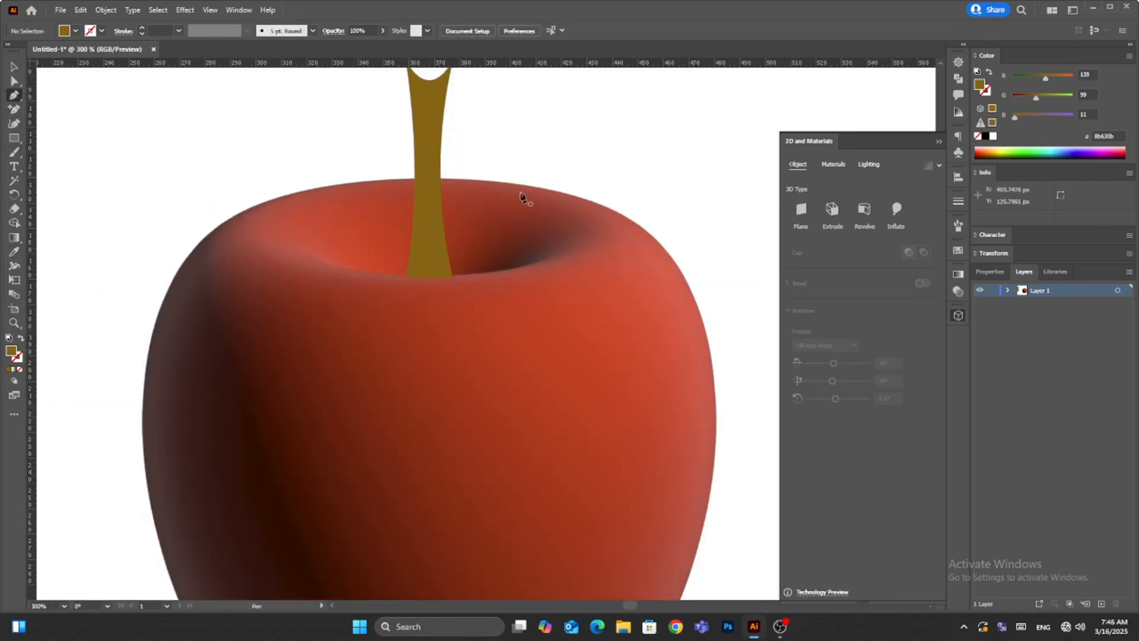
pyautogui.click(414, 196)
pyautogui.moveTo(198, 144); pyautogui.dragTo(135, 77)
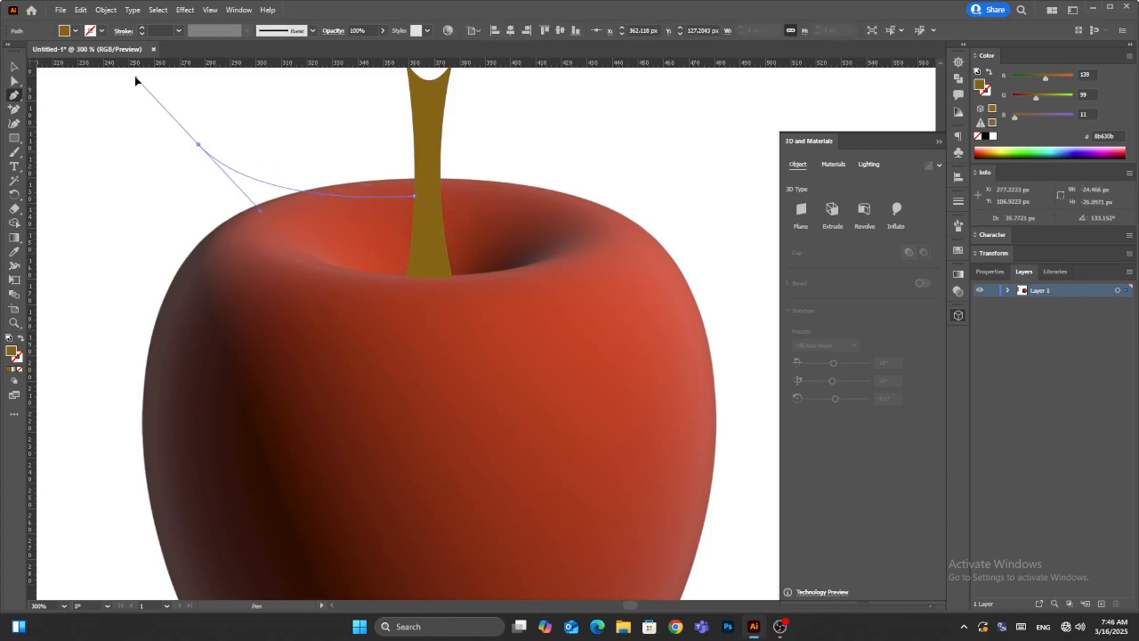
pyautogui.click(198, 145)
pyautogui.moveTo(410, 193); pyautogui.dragTo(536, 179)
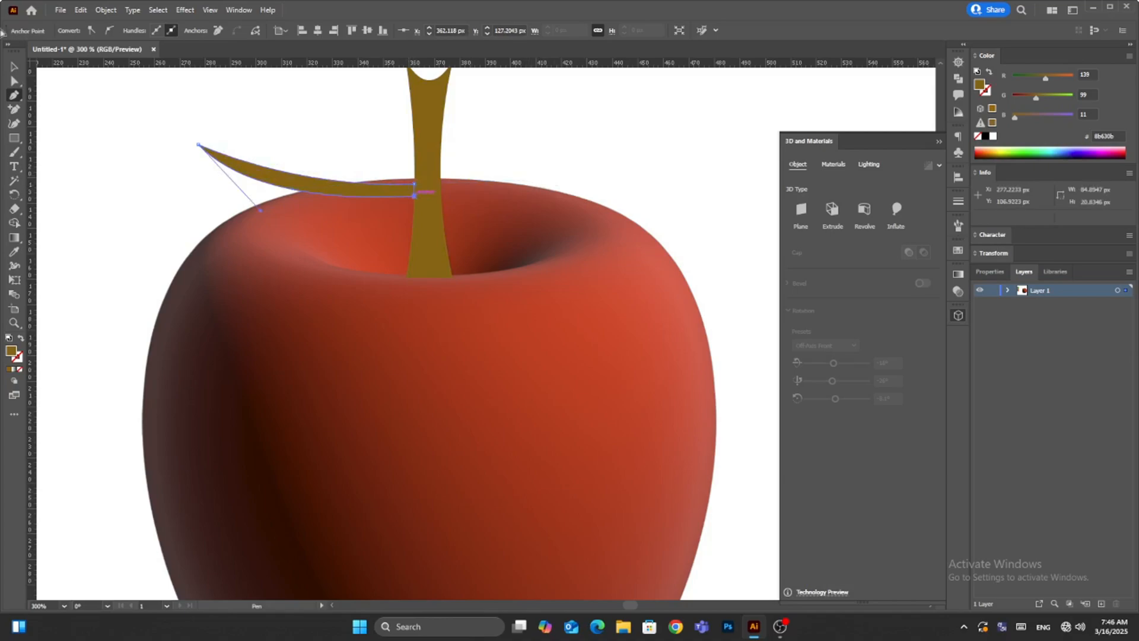
pyautogui.press('v')
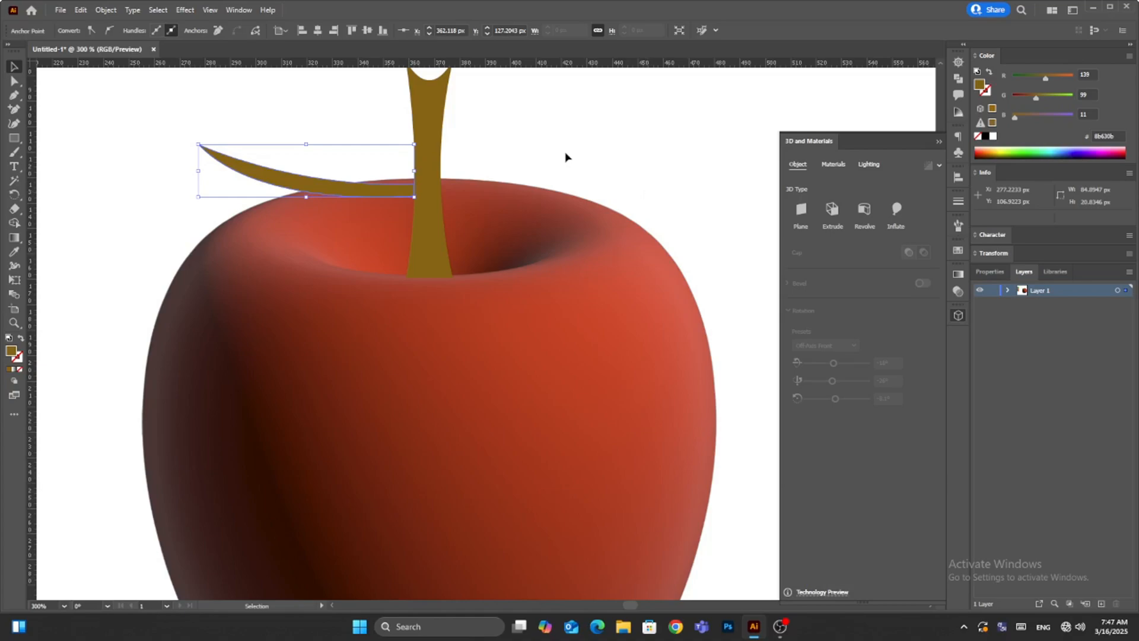
pyautogui.click(570, 124)
# - Draw a closed, curved leaf outline about 129 by 75 px with the Pen tool, from the stem to a pointed upper-left tip
pyautogui.keyDown('alt'); pyautogui.scroll(-2, 569, 124); pyautogui.keyUp('alt')
pyautogui.press('p')
pyautogui.click(341, 121)
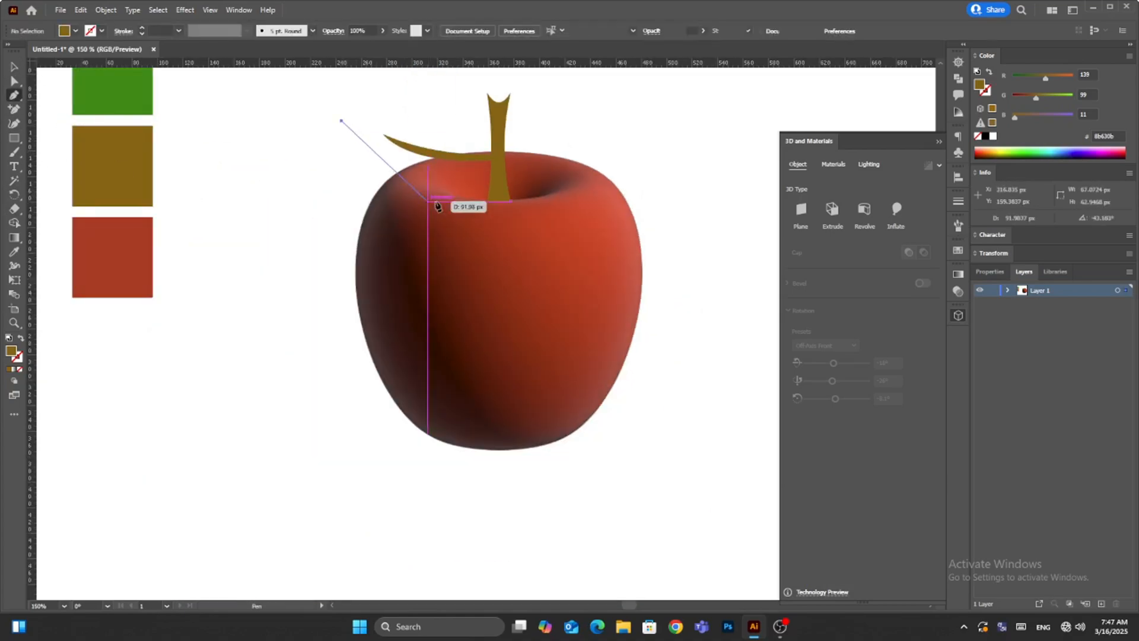
pyautogui.moveTo(490, 175); pyautogui.dragTo(605, 138)
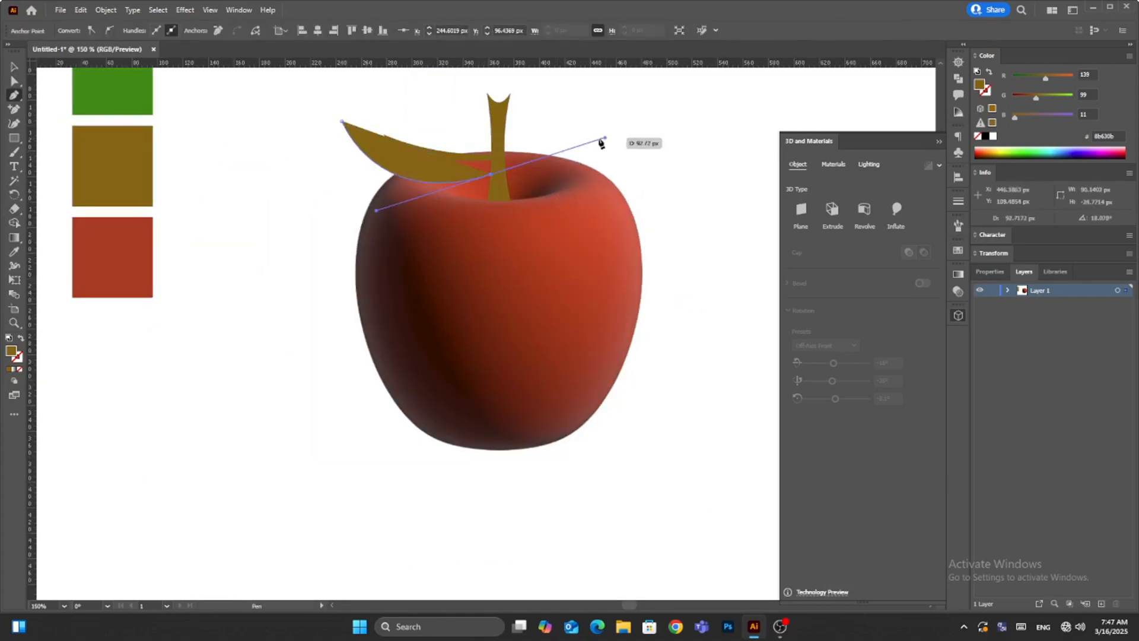
pyautogui.click(491, 174)
pyautogui.moveTo(461, 115); pyautogui.dragTo(408, 116)
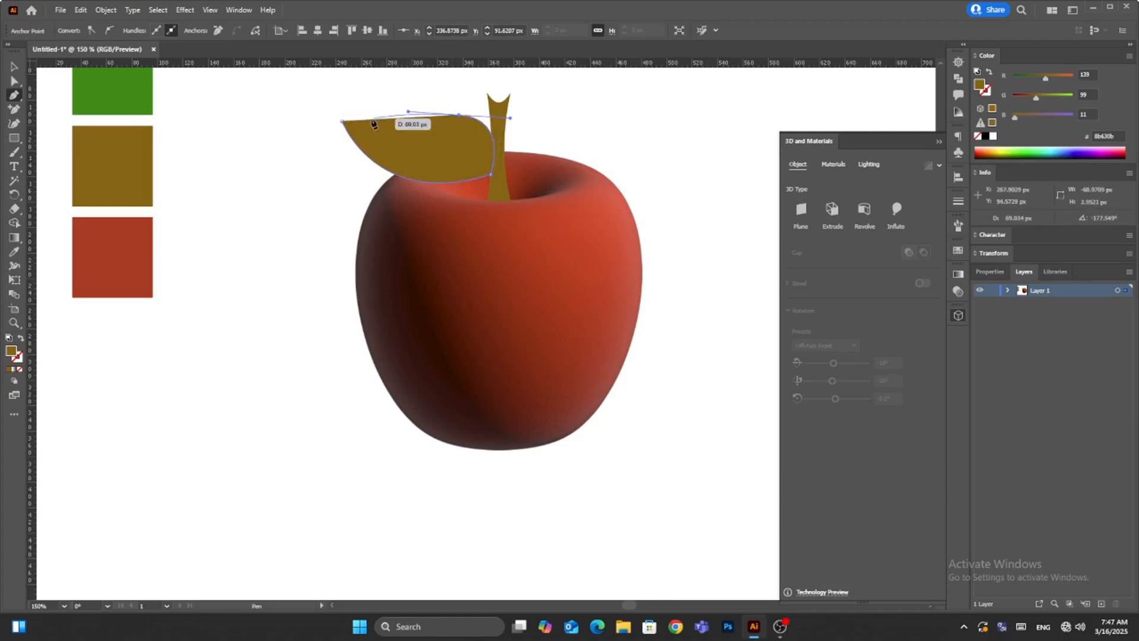
pyautogui.moveTo(330, 88); pyautogui.dragTo(287, 127)
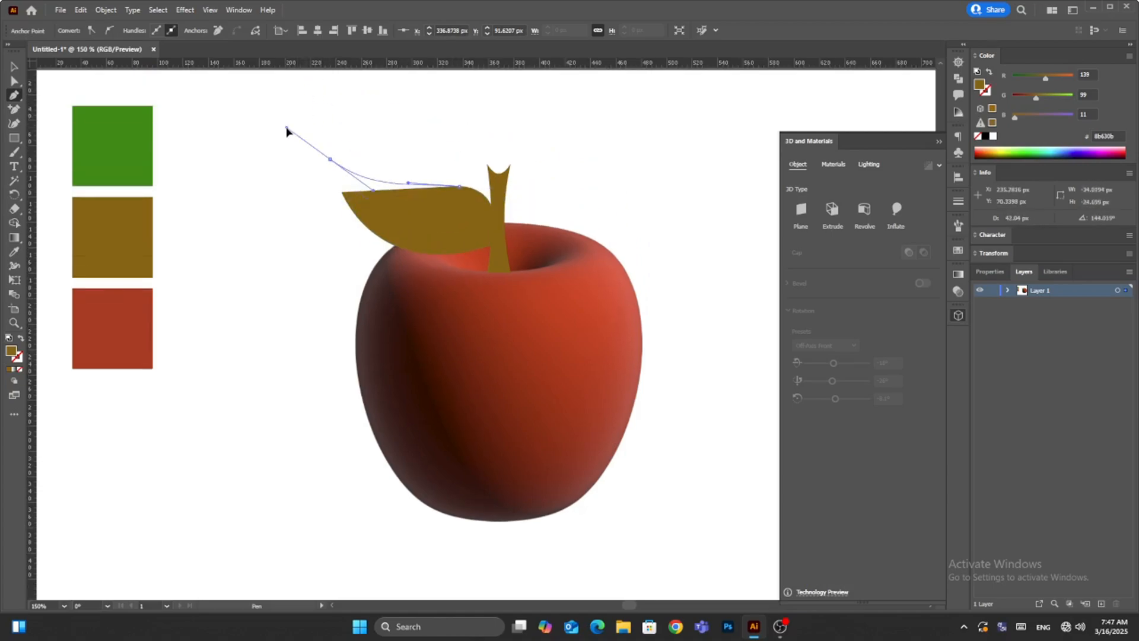
pyautogui.click(343, 192)
pyautogui.click(13, 81)
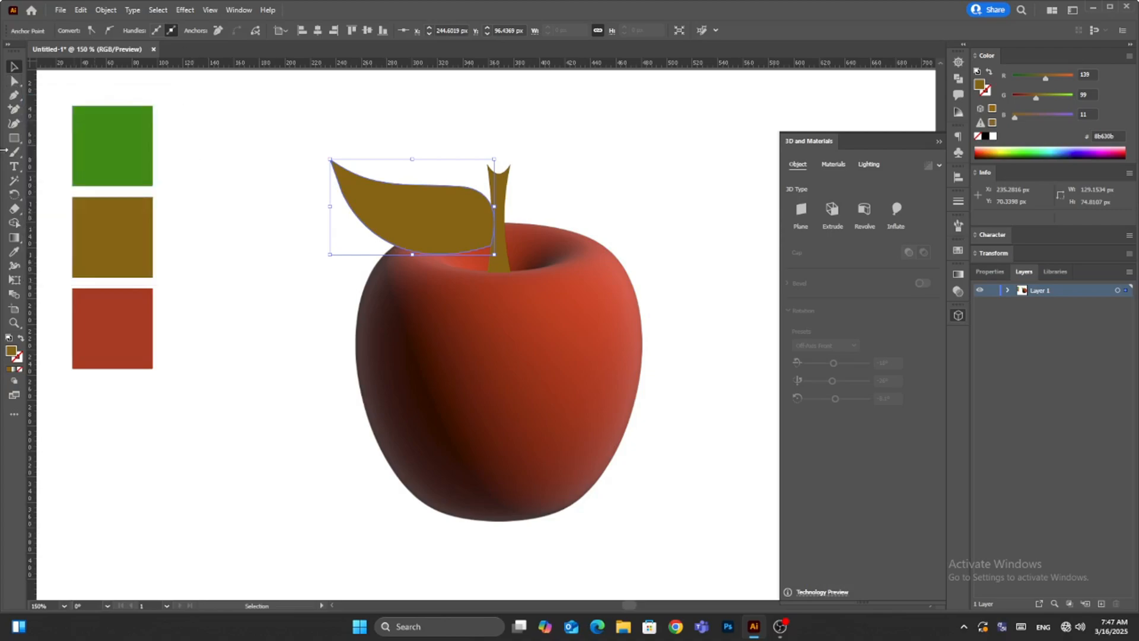
# - Fill the leaf with the green swatch's color and brighten the green swatch square by setting its green value to 196
pyautogui.press('i')
pyautogui.click(95, 152)
pyautogui.click(14, 66)
pyautogui.click(111, 156)
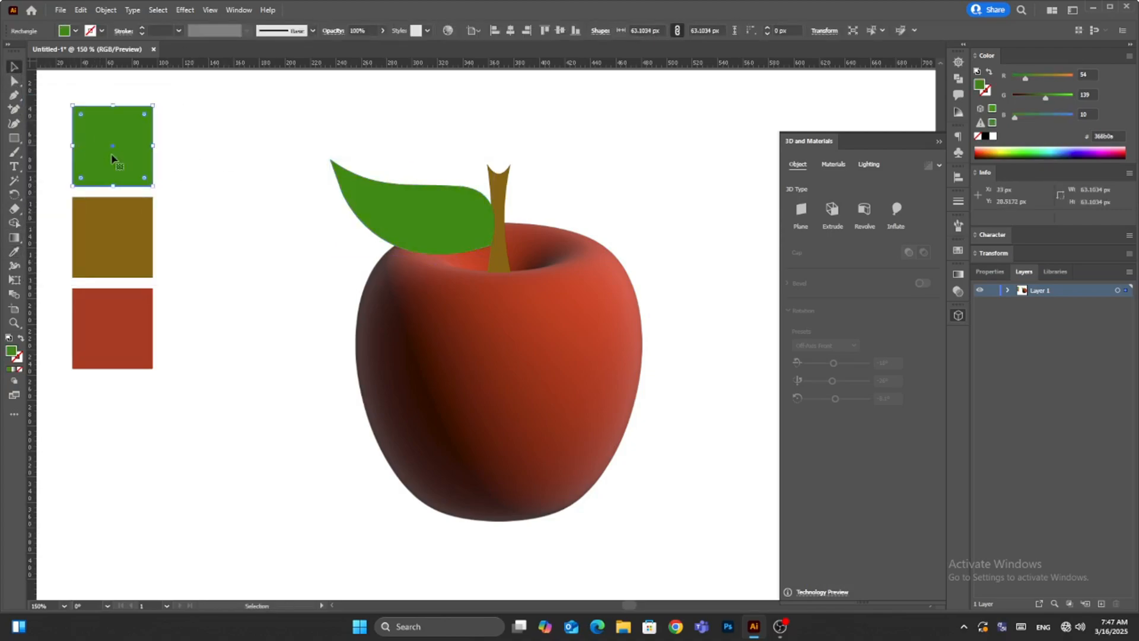
pyautogui.moveTo(1045, 95); pyautogui.dragTo(1060, 97)
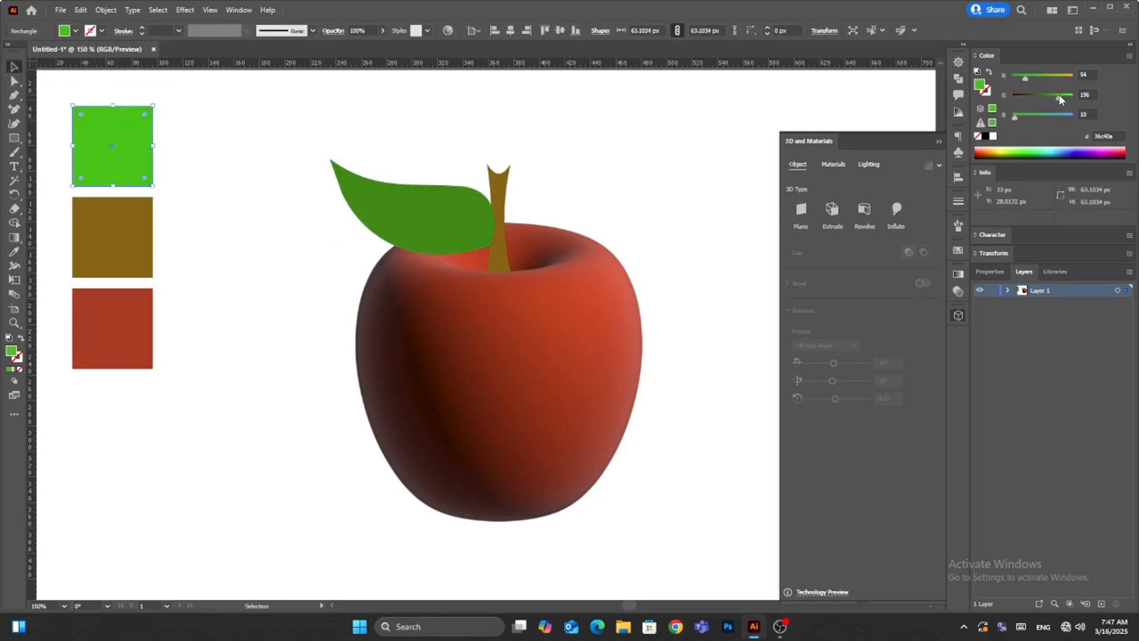
# - Recolor the leaf with the brightened green sampled from the swatch square
pyautogui.click(14, 252)
pyautogui.click(14, 67)
pyautogui.click(380, 215)
pyautogui.click(15, 251)
pyautogui.click(110, 153)
pyautogui.click(16, 68)
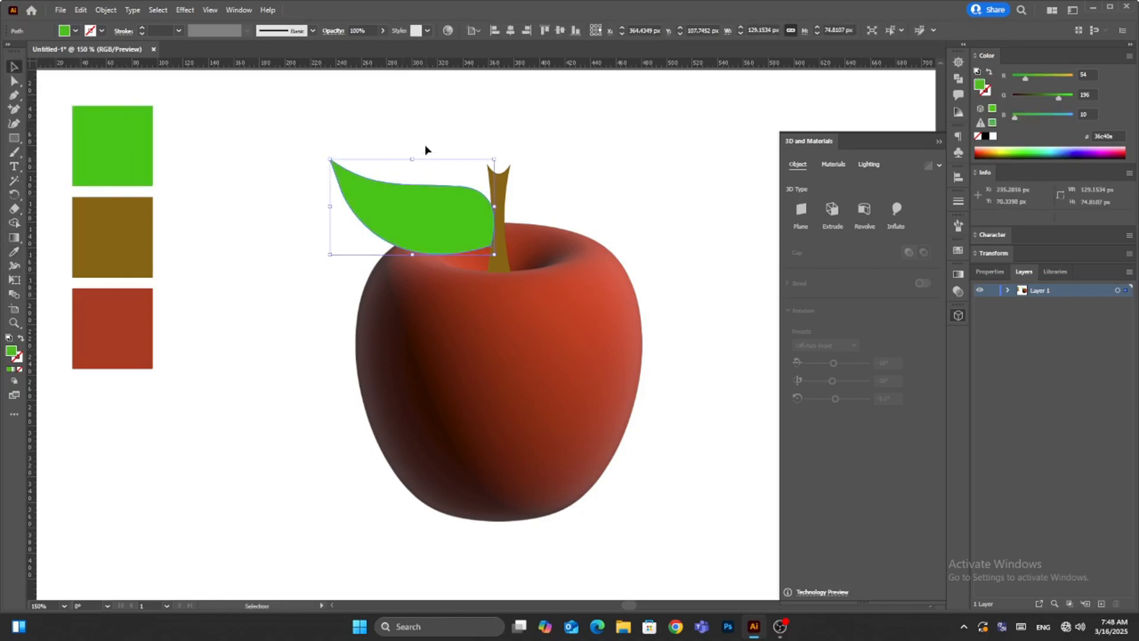
# - Move the leaf slightly left of the stem and arrange the brown vein in front of it
pyautogui.moveTo(449, 224)
pyautogui.mouseDown()
pyautogui.moveTo(419, 223)
pyautogui.moveTo(429, 223)
pyautogui.mouseUp()
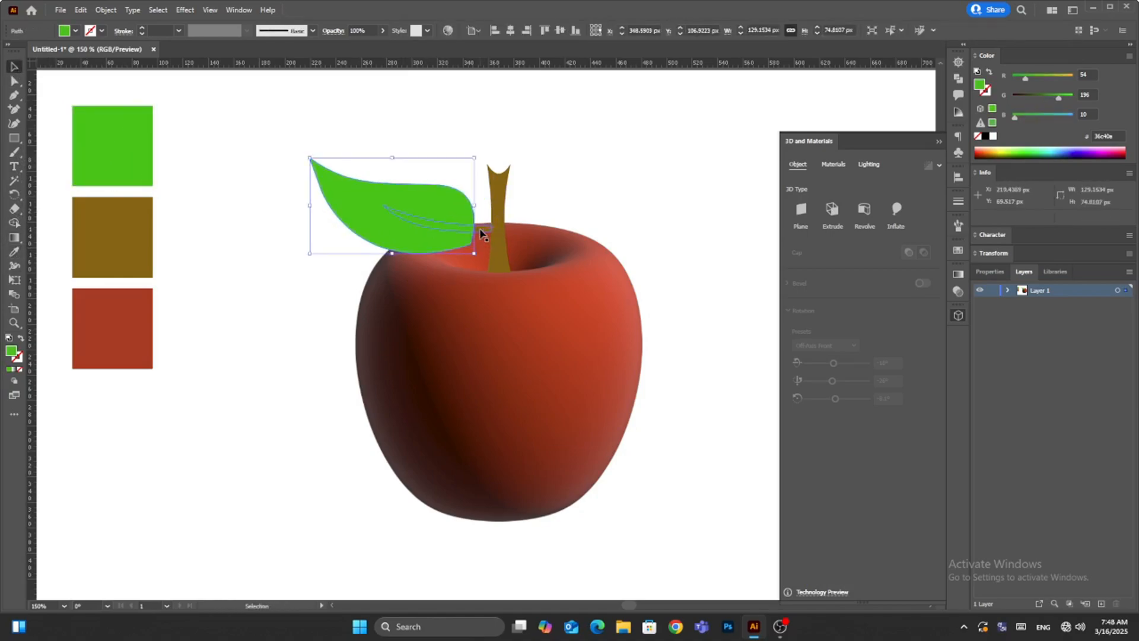
pyautogui.keyDown('shift'); pyautogui.click(500, 234); pyautogui.keyUp('shift')
pyautogui.rightClick(439, 228)
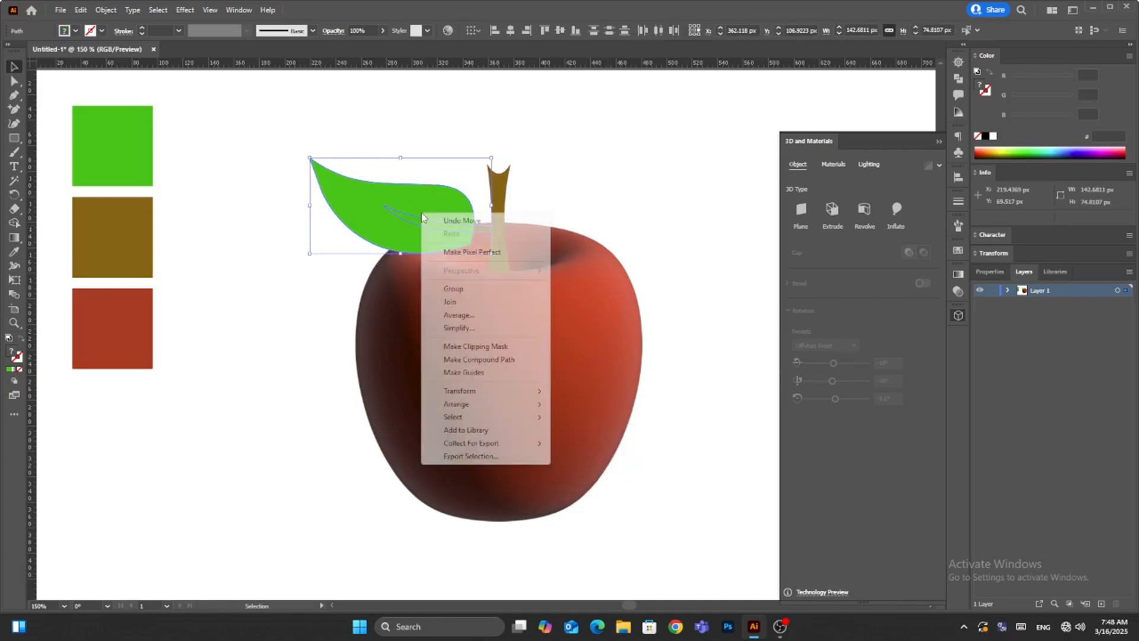
pyautogui.moveTo(522, 404)
pyautogui.click(600, 435)
pyautogui.rightClick(480, 221)
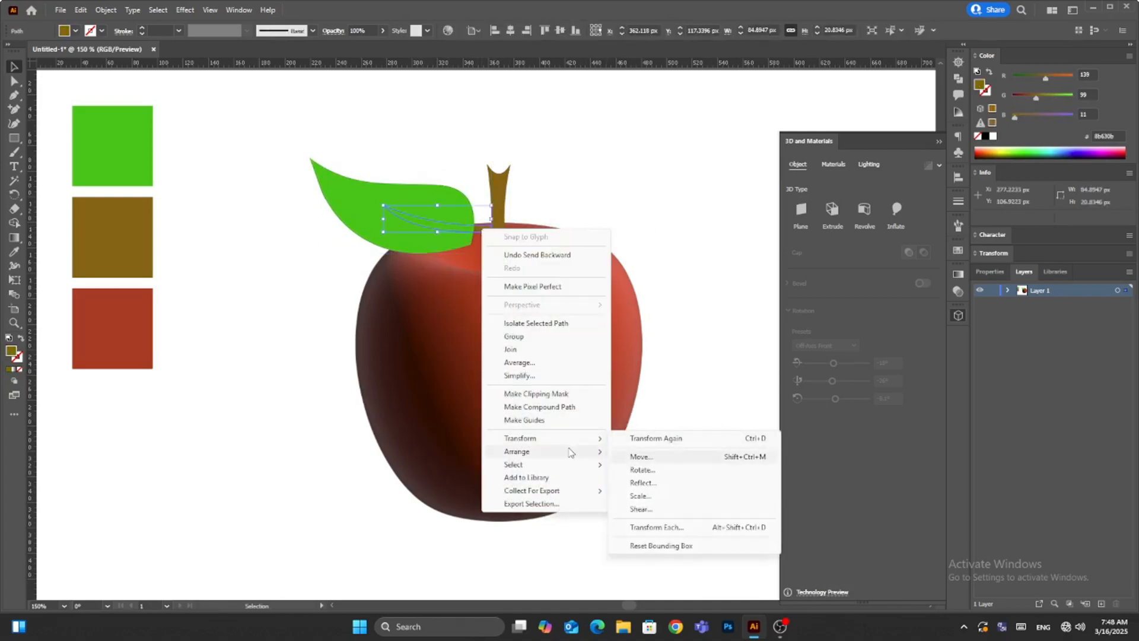
pyautogui.click(639, 452)
pyautogui.click(676, 234)
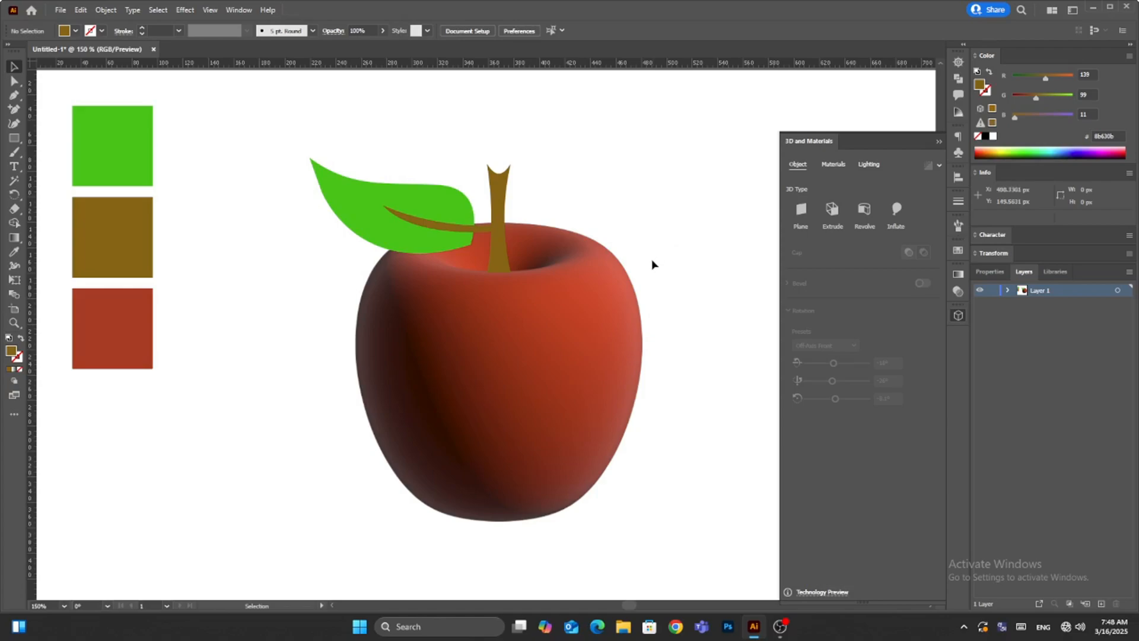
# - Move the leaf back against the stem, rotate it slightly clockwise and nudge it up around the vein
pyautogui.click(365, 207)
pyautogui.moveTo(365, 206); pyautogui.dragTo(376, 201)
pyautogui.click(646, 216)
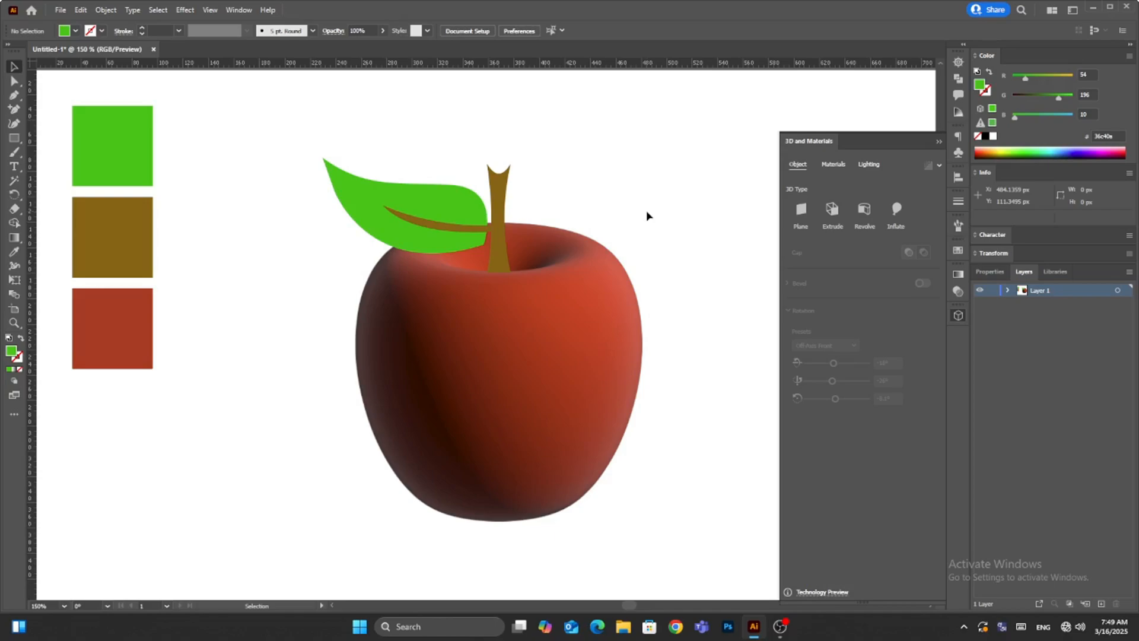
pyautogui.click(344, 195)
pyautogui.moveTo(318, 154); pyautogui.dragTo(320, 147)
pyautogui.moveTo(436, 246); pyautogui.dragTo(437, 241)
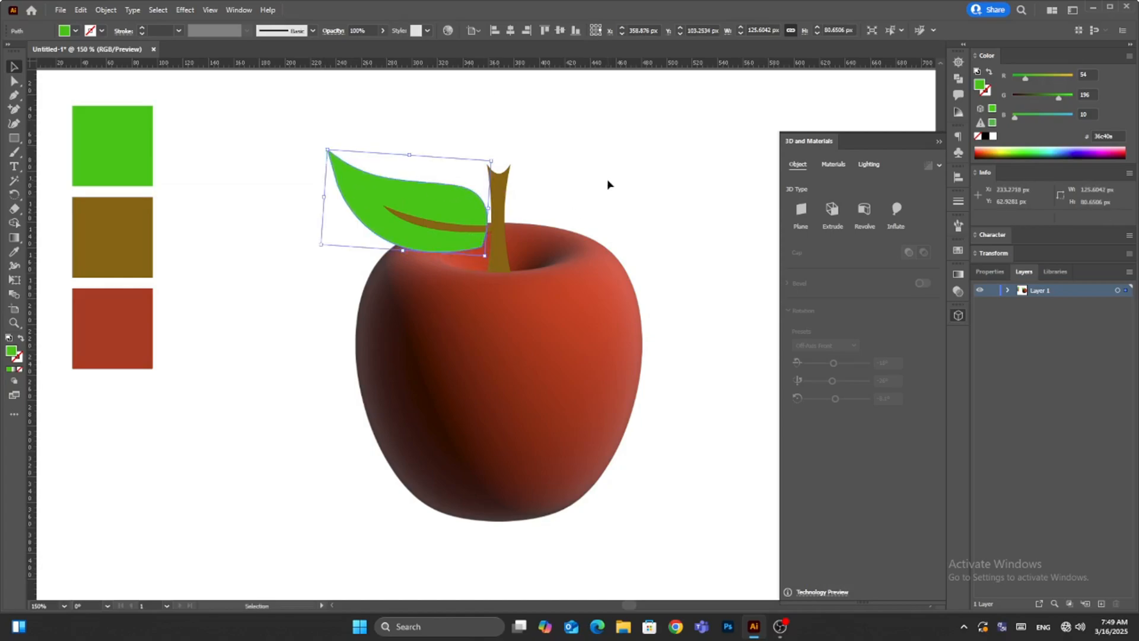
# - Group the leaf with its brown vein and apply the Inflate 3D type to the group
pyautogui.rightClick(413, 224)
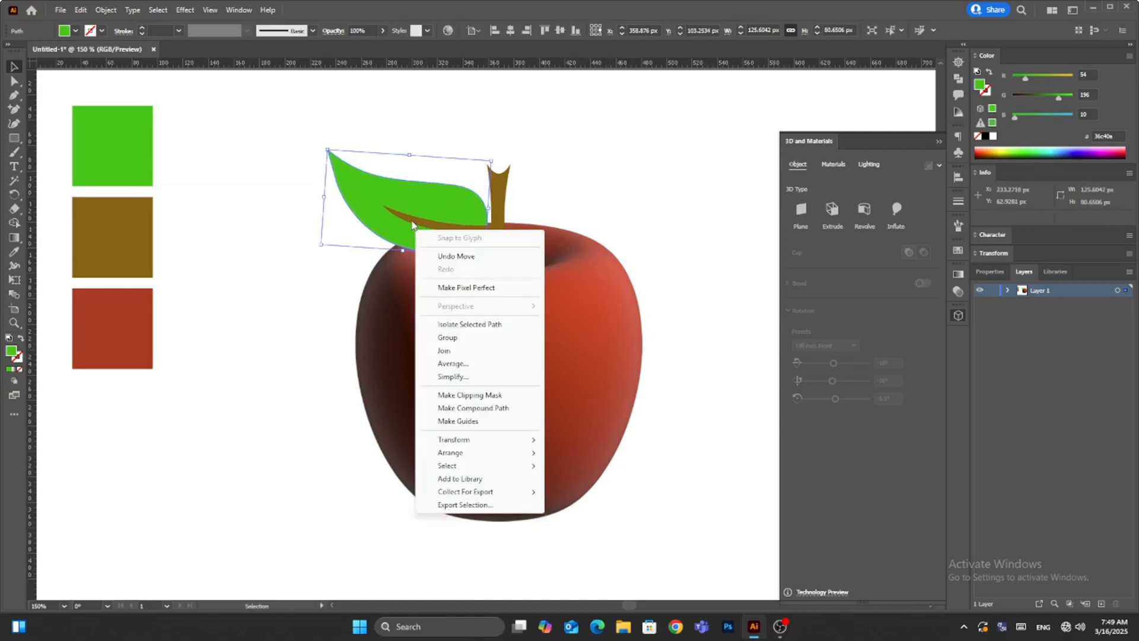
pyautogui.rightClick(385, 207)
pyautogui.click(386, 205)
pyautogui.keyDown('shift'); pyautogui.click(429, 225); pyautogui.keyUp('shift')
pyautogui.rightClick(420, 228)
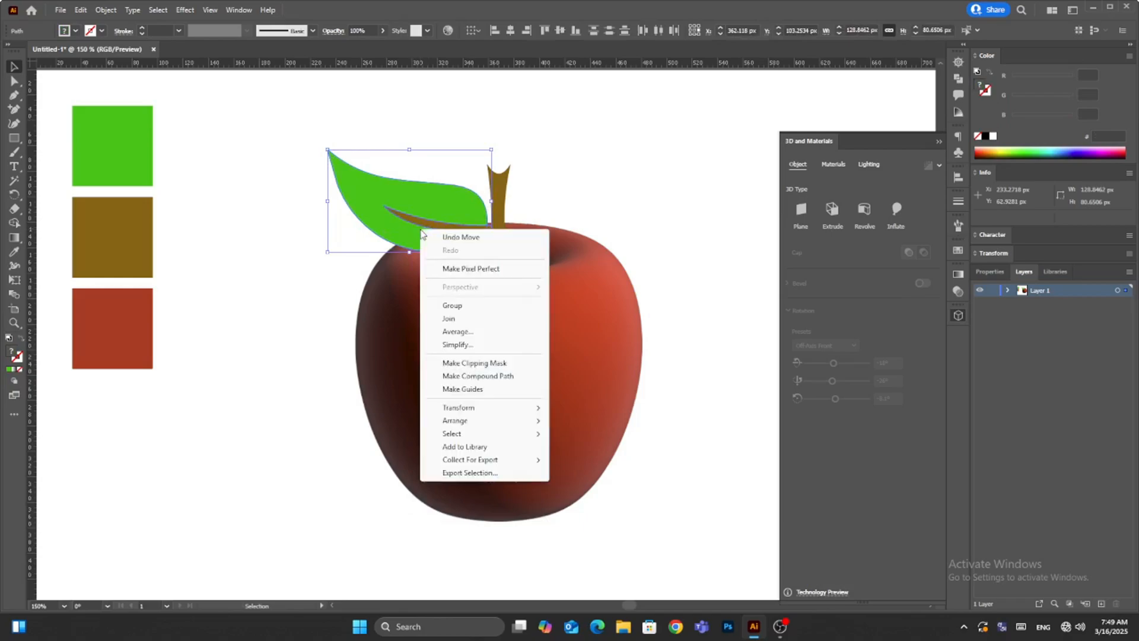
pyautogui.click(458, 305)
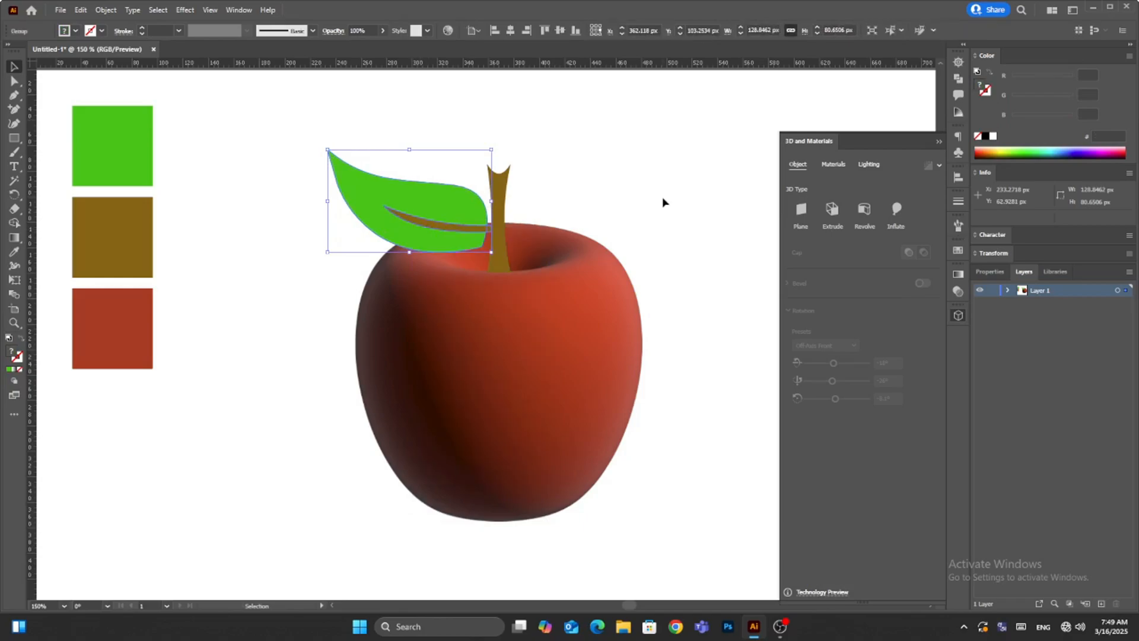
pyautogui.click(895, 209)
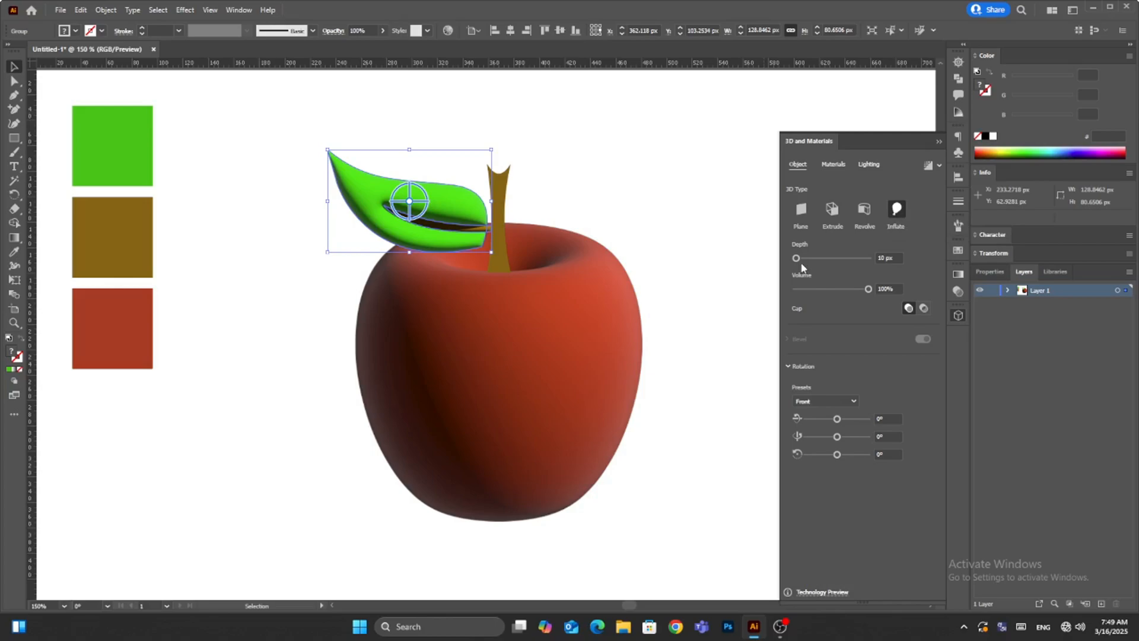
# - Set the leaf group's inflate depth to 0 px and its volume to 30%
pyautogui.moveTo(896, 259); pyautogui.dragTo(796, 299)
pyautogui.write('0')
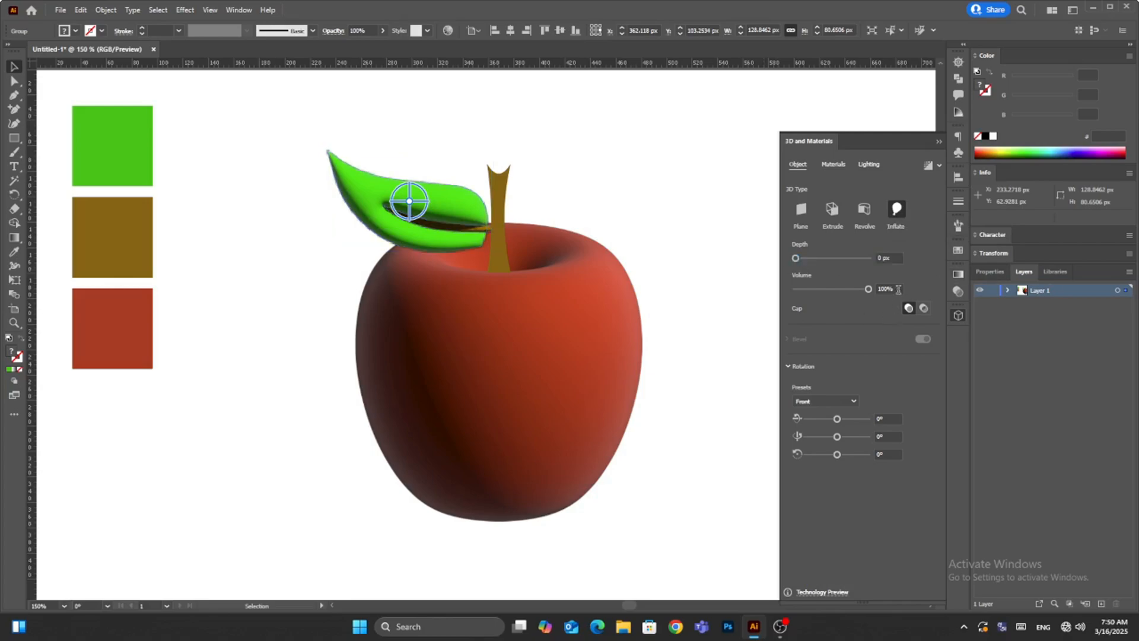
pyautogui.moveTo(897, 289); pyautogui.dragTo(846, 291)
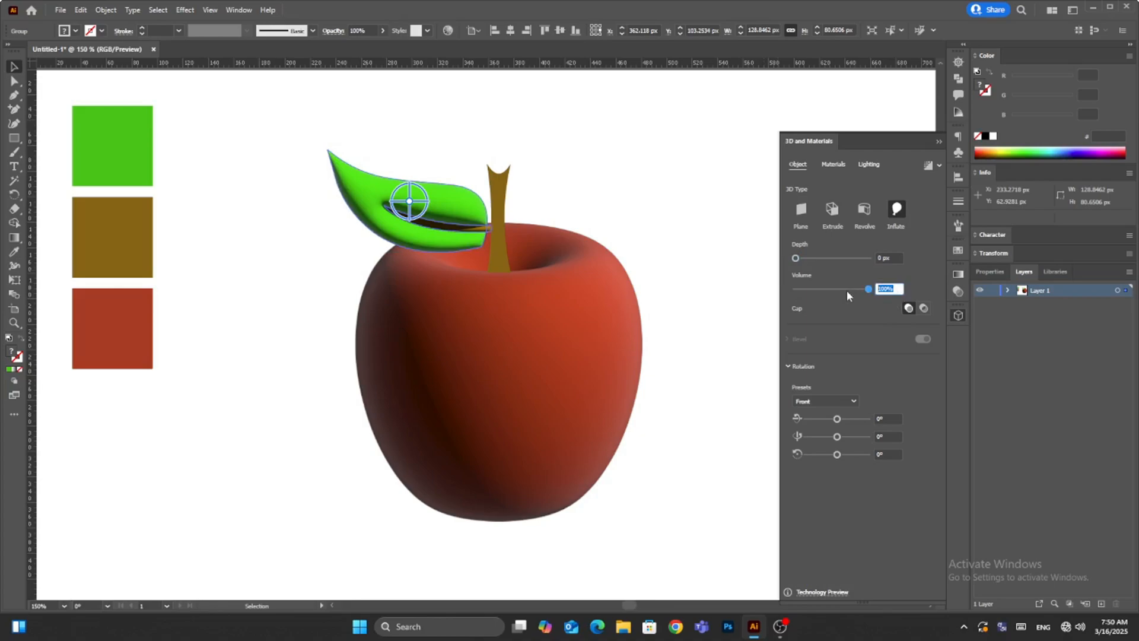
pyautogui.write('30')
pyautogui.hotkey('shift', 'Tab')
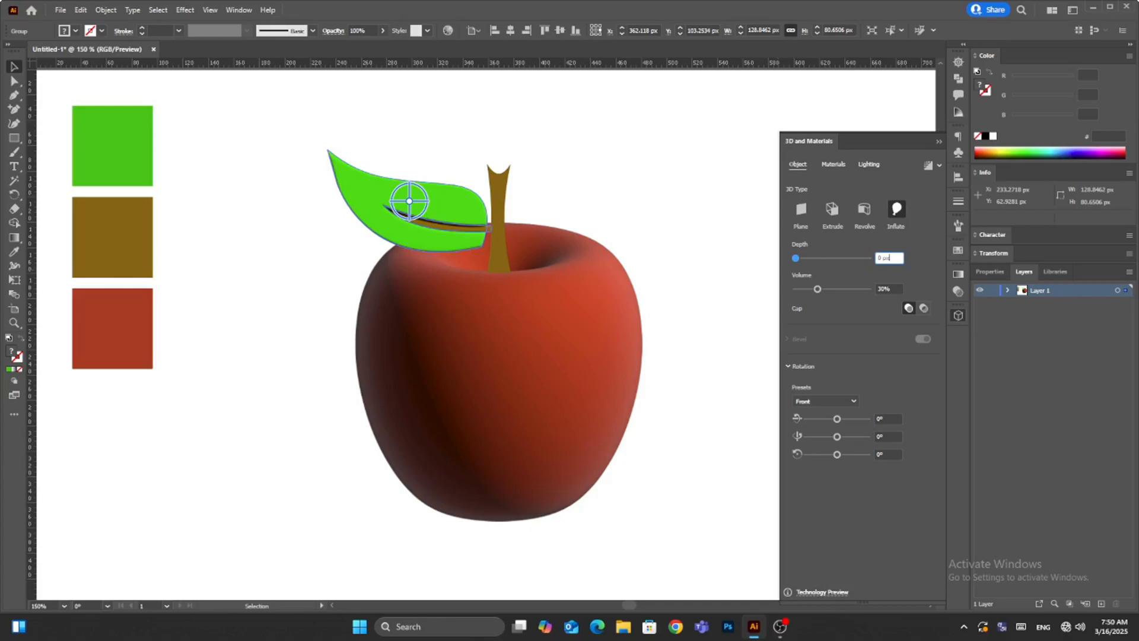
# - Tilt the inflated leaf group around the X axis, settling on a rotation of 35°
pyautogui.click(888, 418)
pyautogui.write('30')
pyautogui.press('Tab')
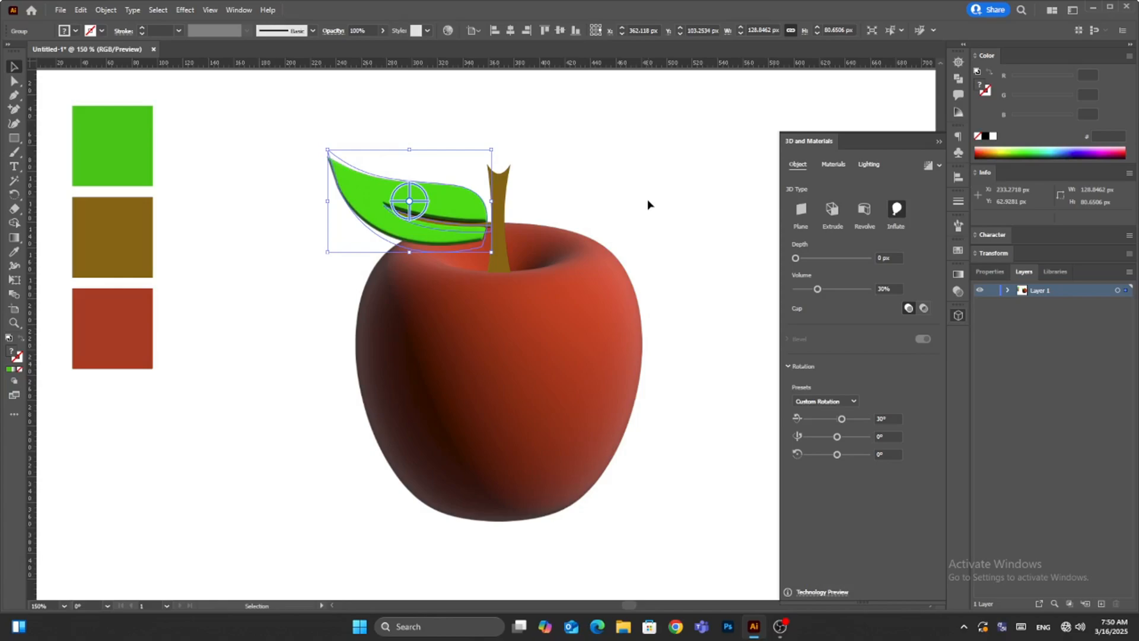
pyautogui.click(886, 418)
pyautogui.write('33')
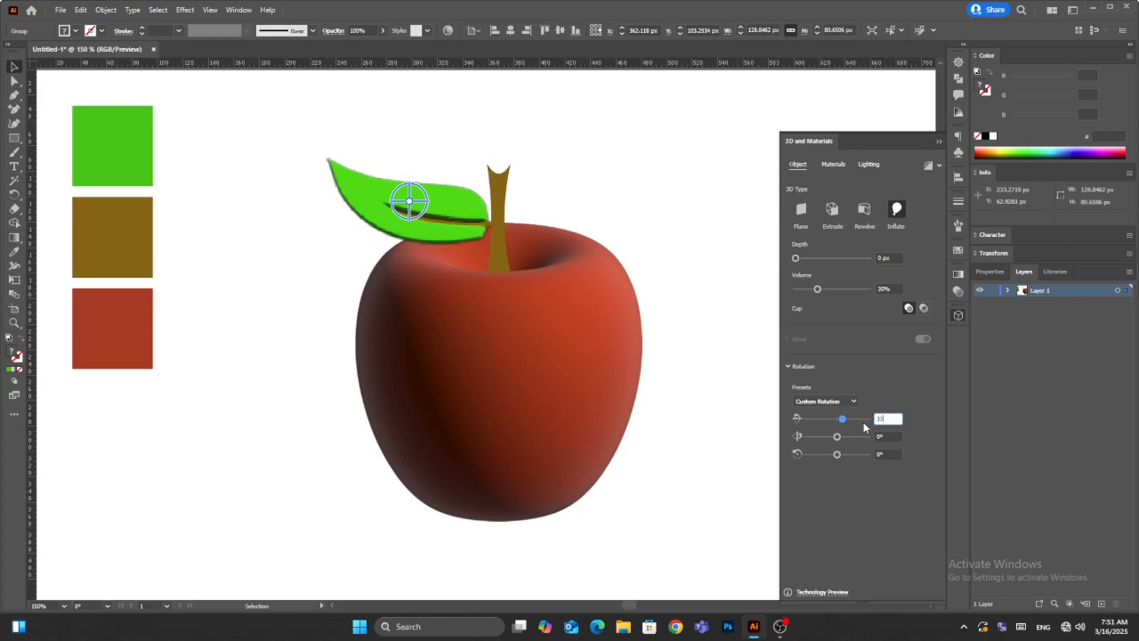
pyautogui.click(894, 435)
pyautogui.doubleClick(895, 417)
pyautogui.write('35')
pyautogui.click(893, 438)
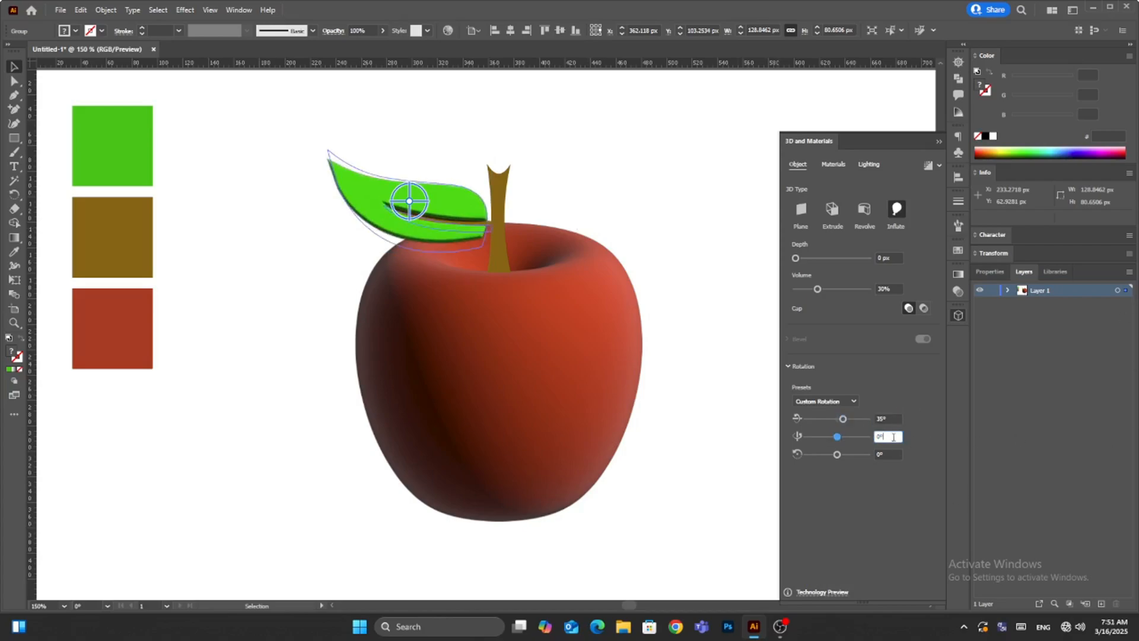
# - Narrow the brown stem to about 16 px wide and stretch it upward to about 94 px tall
pyautogui.click(499, 184)
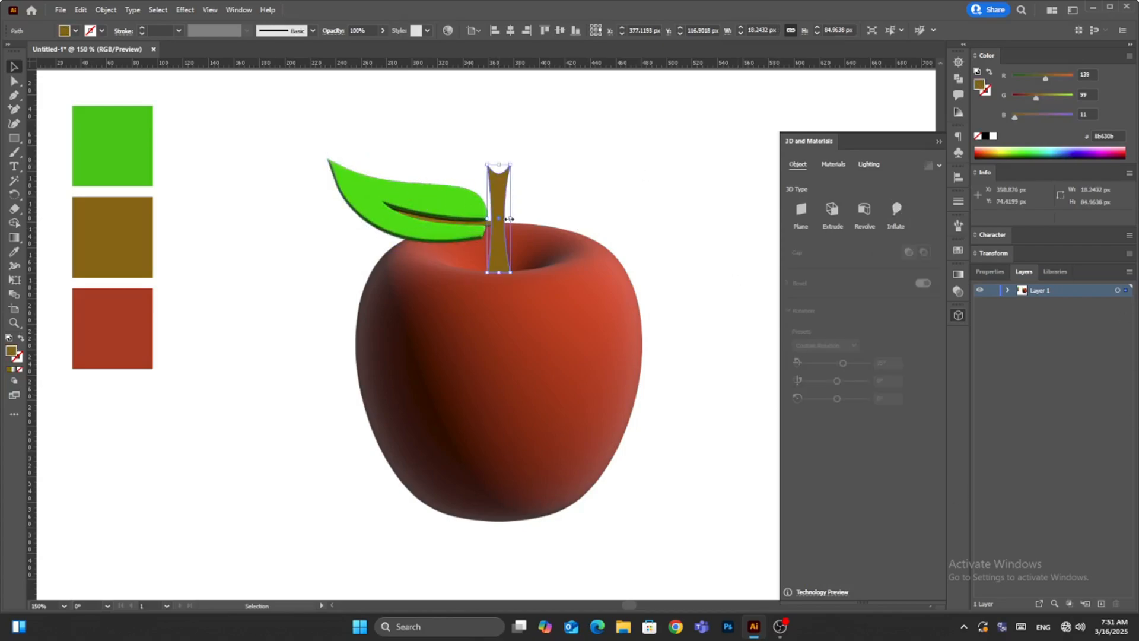
pyautogui.moveTo(509, 219); pyautogui.dragTo(507, 219)
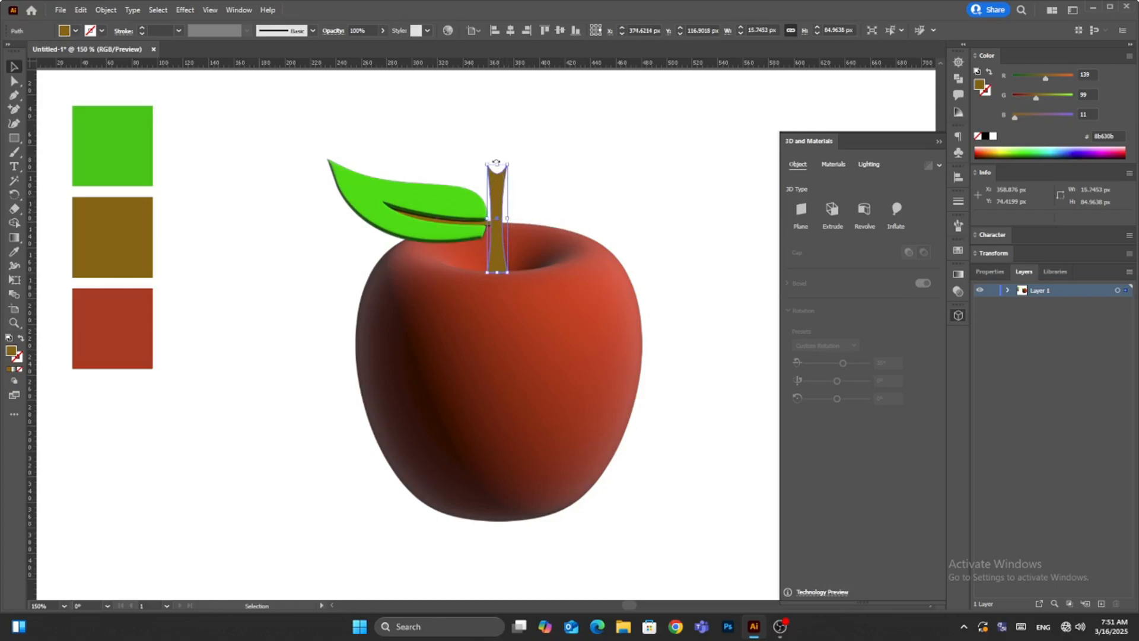
pyautogui.moveTo(496, 163); pyautogui.dragTo(497, 153)
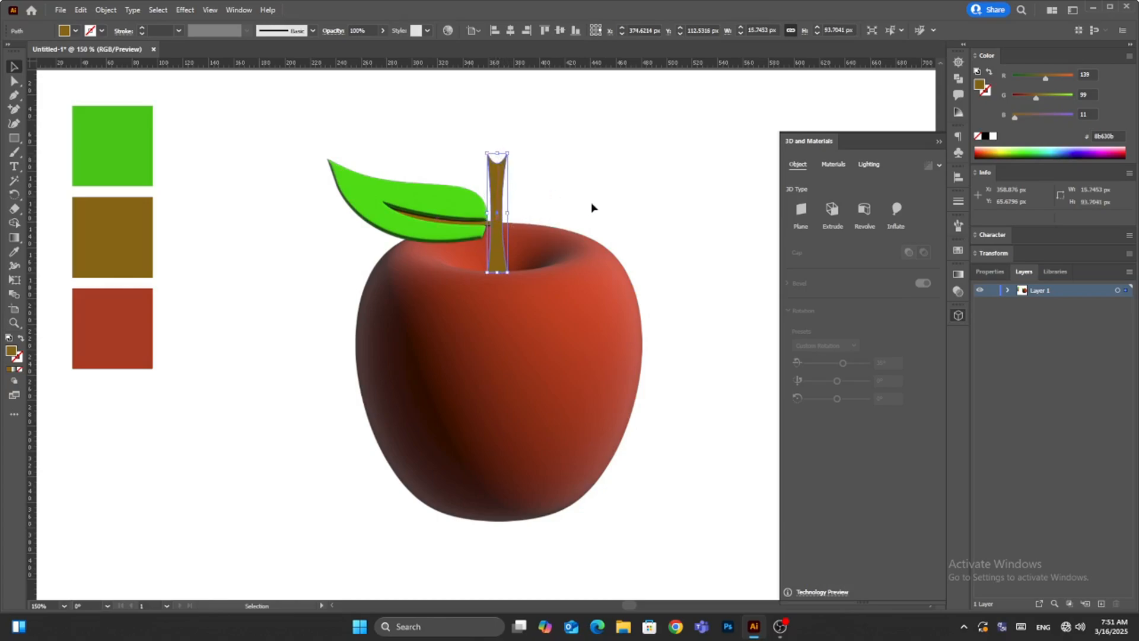
# - Apply the Inflate 3D type to the stem with a depth of 0 px
pyautogui.click(895, 209)
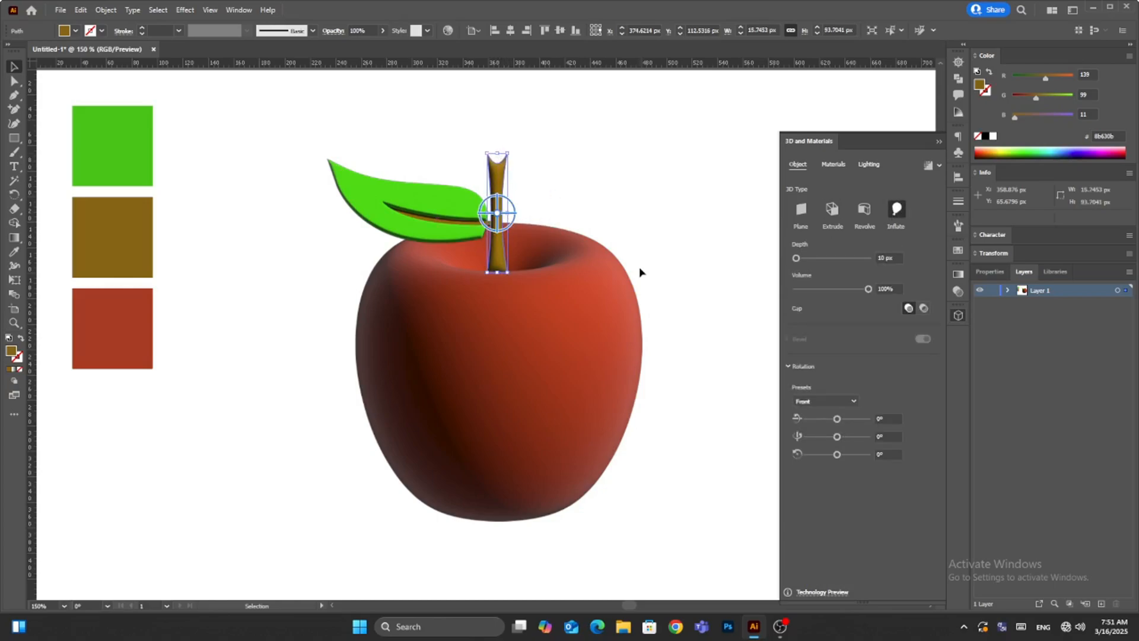
pyautogui.click(888, 257)
pyautogui.write('0')
pyautogui.press('Return')
# - Rotate the inflated stem around the X axis, trying 30° and settling on -30°
pyautogui.click(895, 418)
pyautogui.write('30')
pyautogui.press('Return')
pyautogui.click(897, 436)
pyautogui.press('Return')
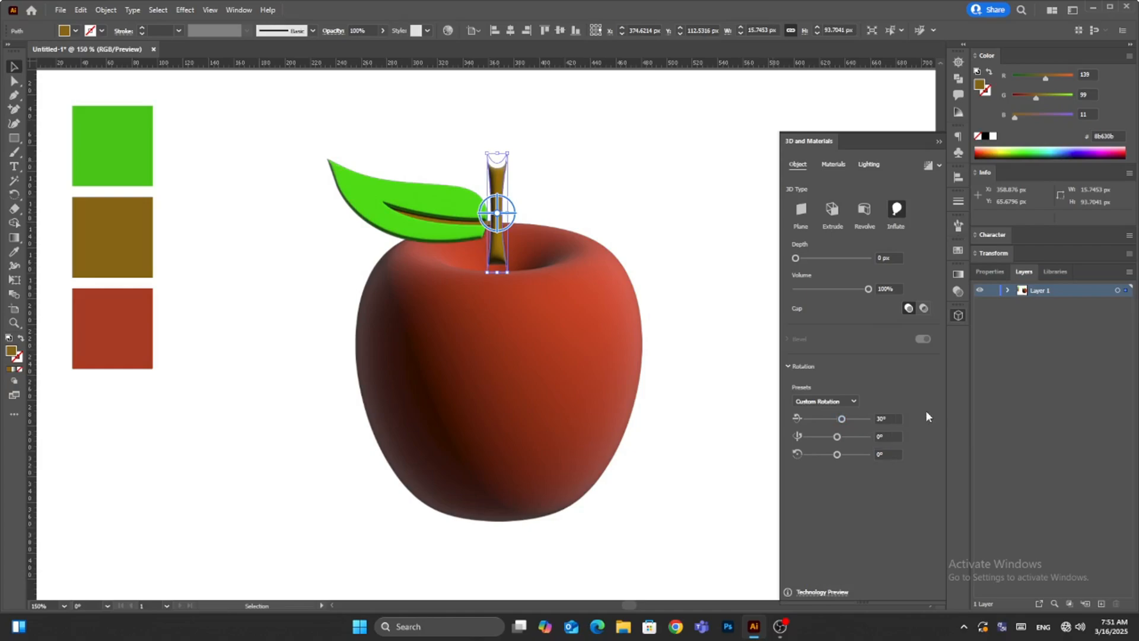
pyautogui.doubleClick(888, 418)
pyautogui.write('-30')
pyautogui.press('Return')
# - Bring the stem to the front of the stacking order
pyautogui.rightClick(496, 184)
pyautogui.moveTo(581, 407)
pyautogui.click(648, 408)
# - Move the stem down deeper into the apple's hollow and lower the leaf slightly beside it
pyautogui.scroll(3, 484, 263)
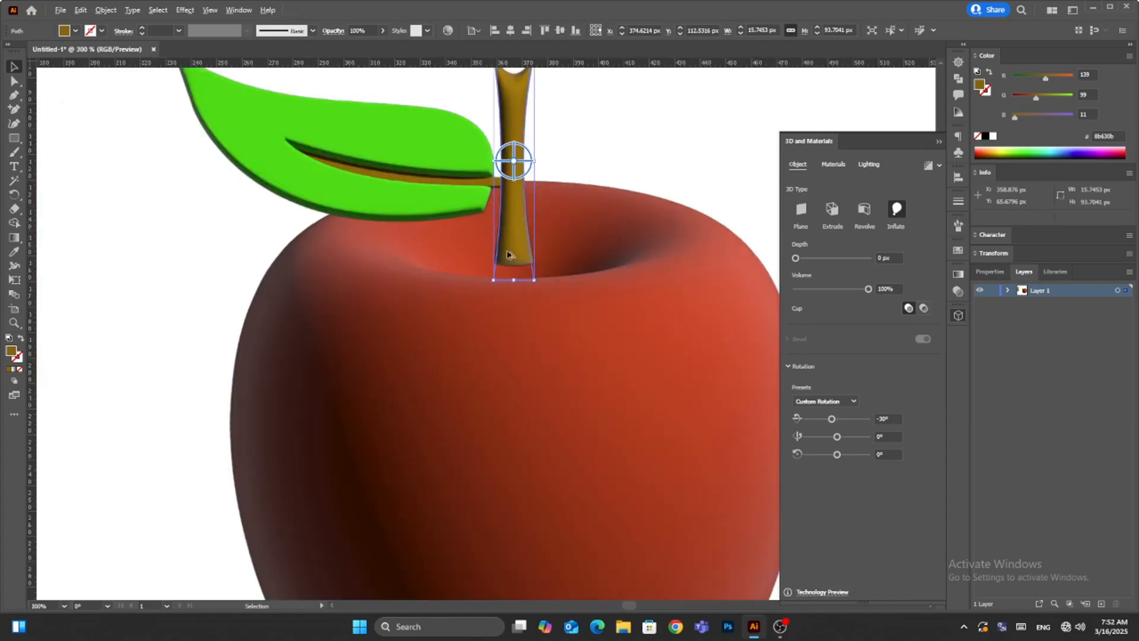
pyautogui.moveTo(519, 239); pyautogui.dragTo(533, 250)
pyautogui.hotkey('ctrl', 'z')
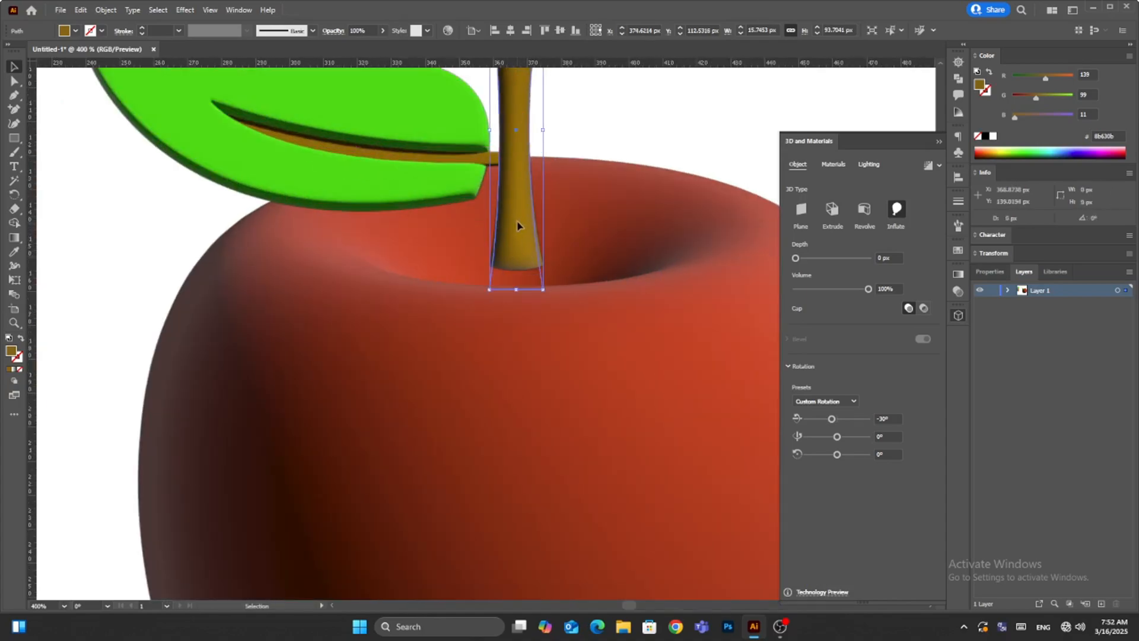
pyautogui.moveTo(518, 223); pyautogui.dragTo(532, 249)
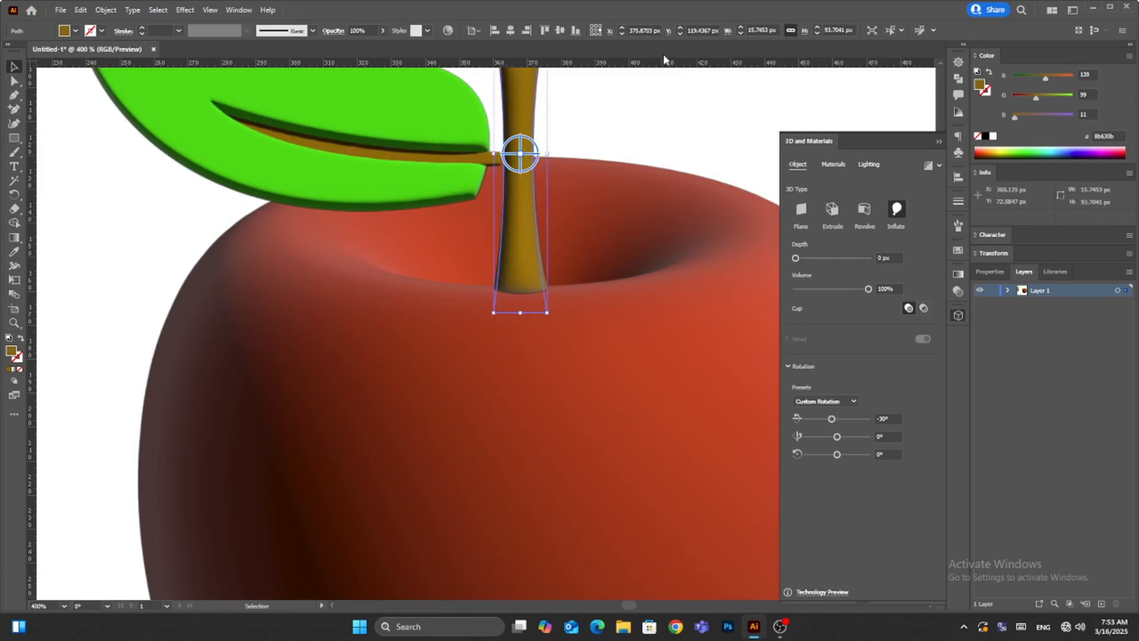
pyautogui.moveTo(372, 102); pyautogui.dragTo(376, 114)
pyautogui.click(595, 110)
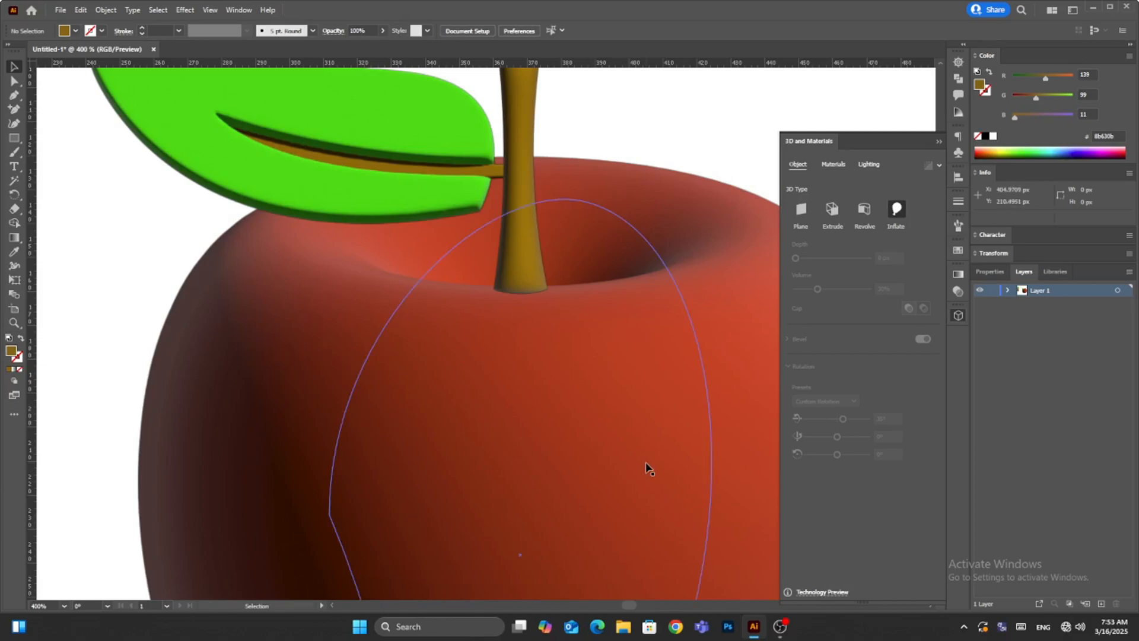
# - Set the apple's material properties to a roughness of 0.2 and a metallic value of 0.2
pyautogui.scroll(-2, 647, 466)
pyautogui.moveTo(647, 467); pyautogui.dragTo(532, 352)
pyautogui.click(568, 421)
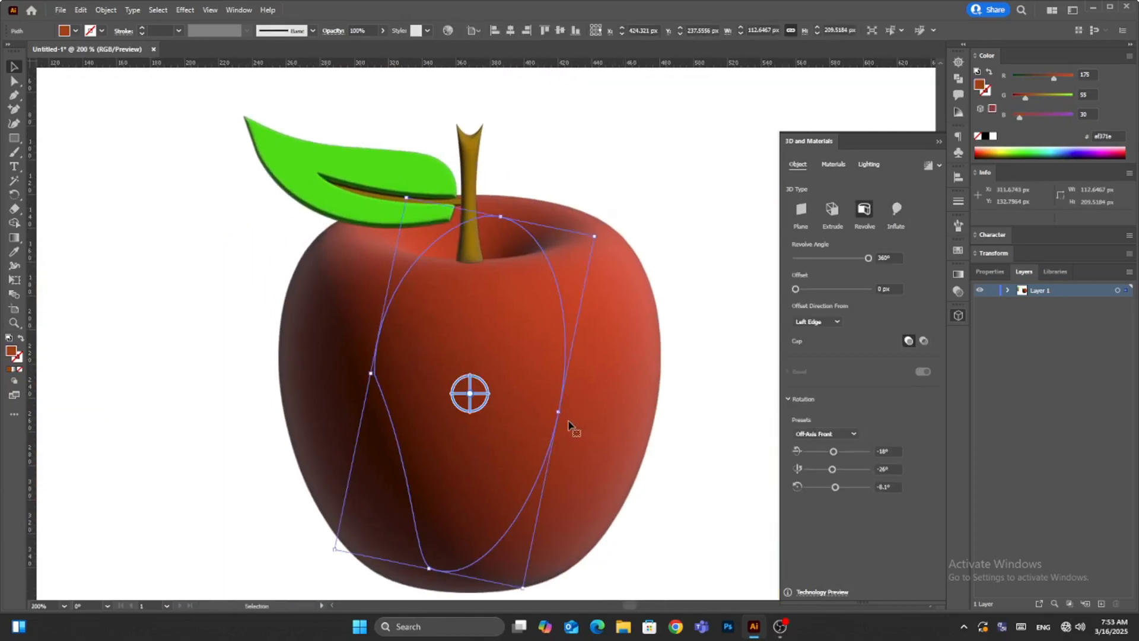
pyautogui.click(833, 164)
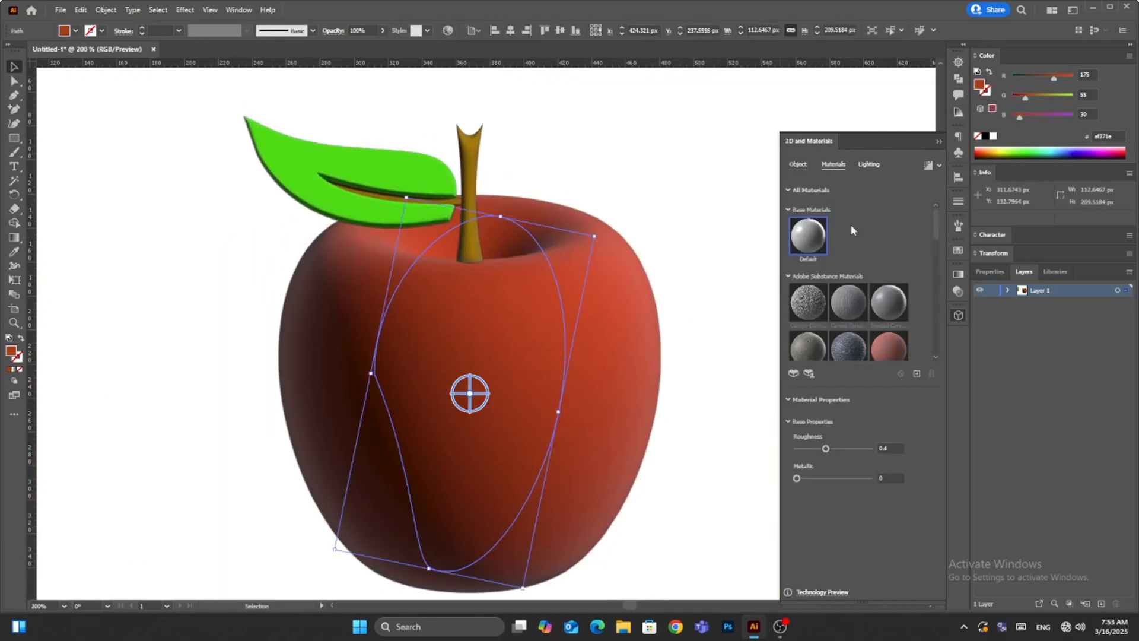
pyautogui.click(789, 190)
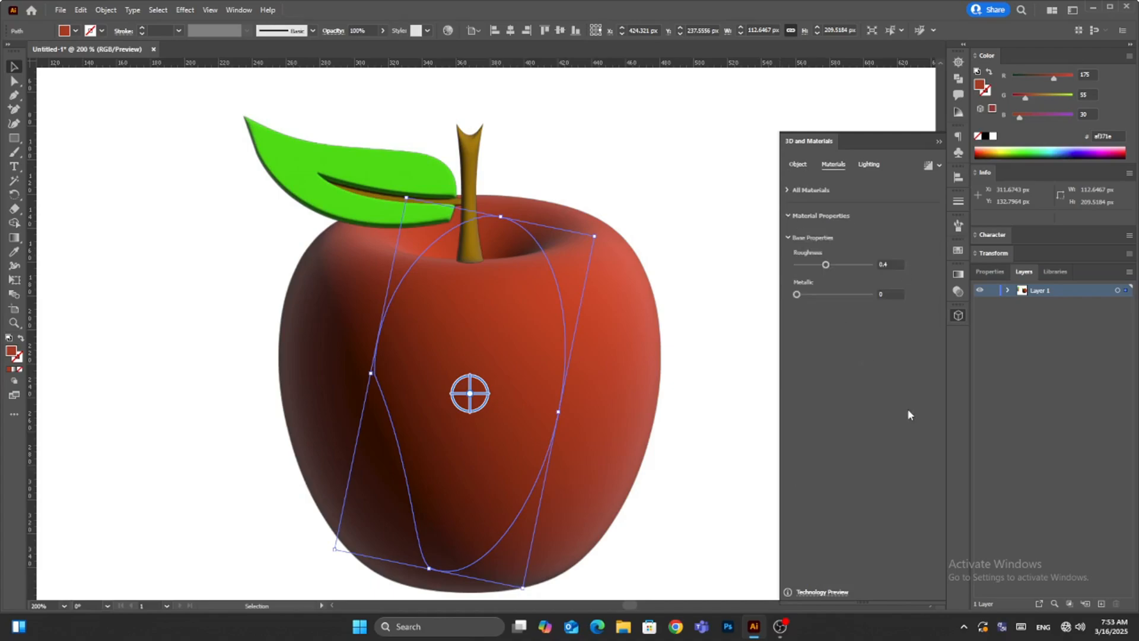
pyautogui.moveTo(896, 267); pyautogui.dragTo(696, 245)
pyautogui.write('0.2')
pyautogui.moveTo(888, 291); pyautogui.dragTo(869, 293)
pyautogui.write('0.2')
pyautogui.press('Return')
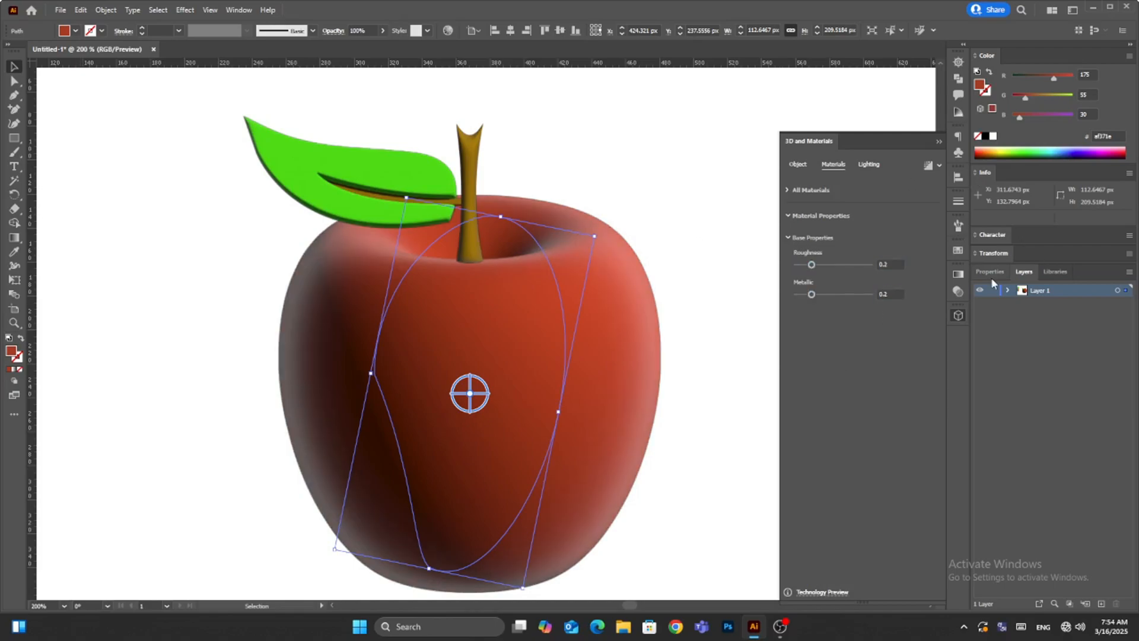
# - Set the apple's light to 85% intensity, 0° rotation and 30° height
pyautogui.click(869, 165)
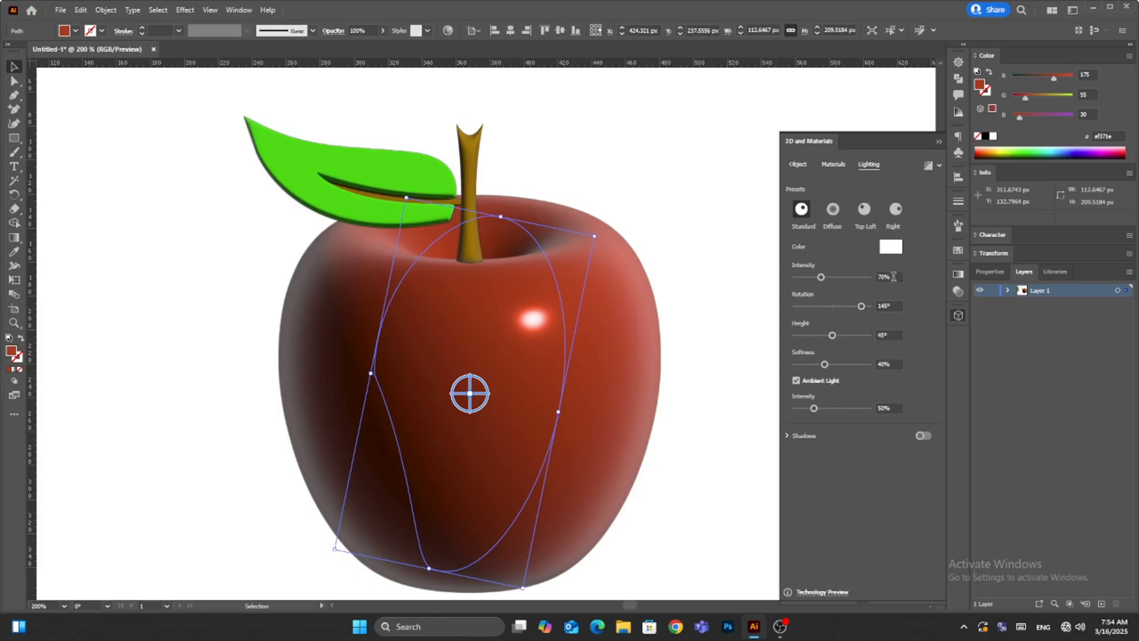
pyautogui.moveTo(893, 276); pyautogui.dragTo(736, 255)
pyautogui.write('85')
pyautogui.press('Return')
pyautogui.moveTo(888, 303); pyautogui.dragTo(738, 318)
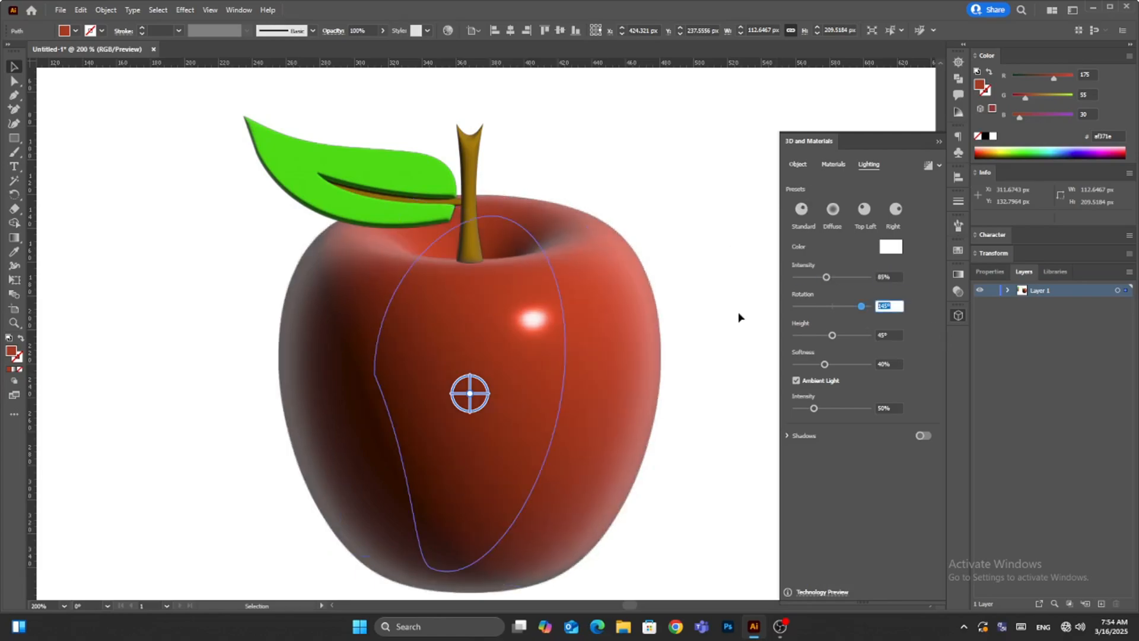
pyautogui.write('0')
pyautogui.click(894, 333)
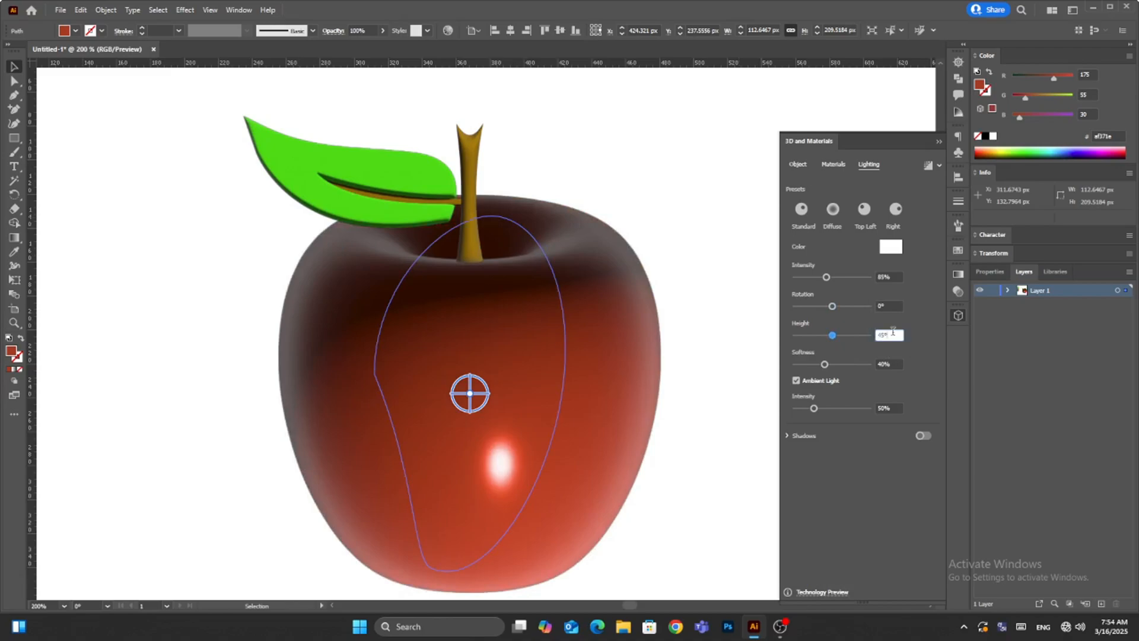
pyautogui.write('30')
# - Set the apple's light softness to 80% and its ambient light intensity to 90%
pyautogui.click(895, 364)
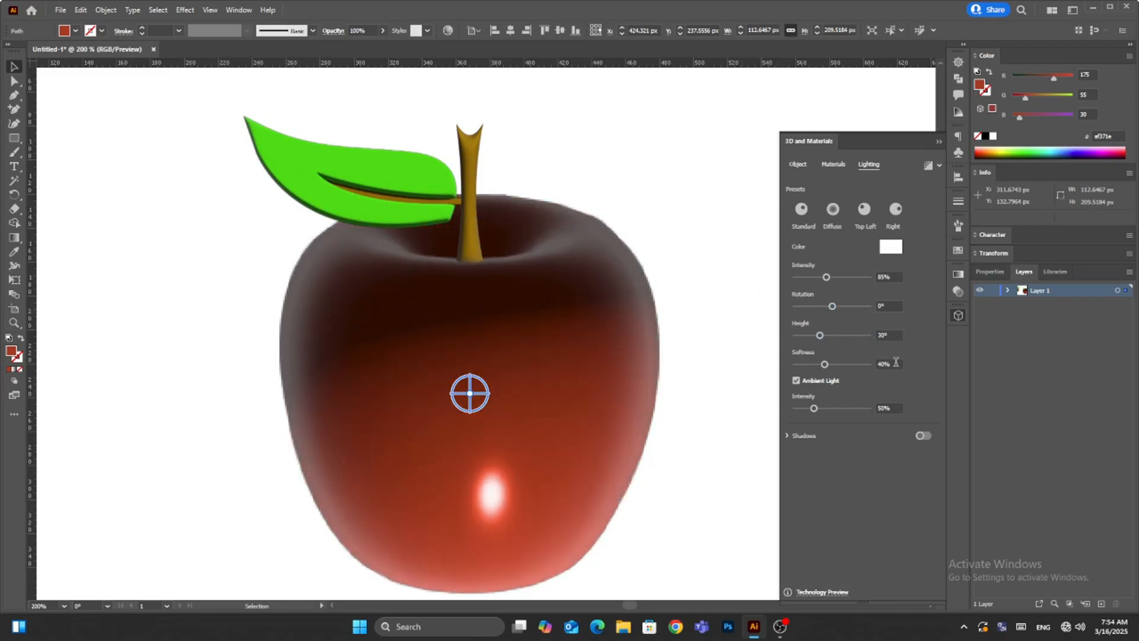
pyautogui.write('80')
pyautogui.click(819, 374)
pyautogui.click(886, 408)
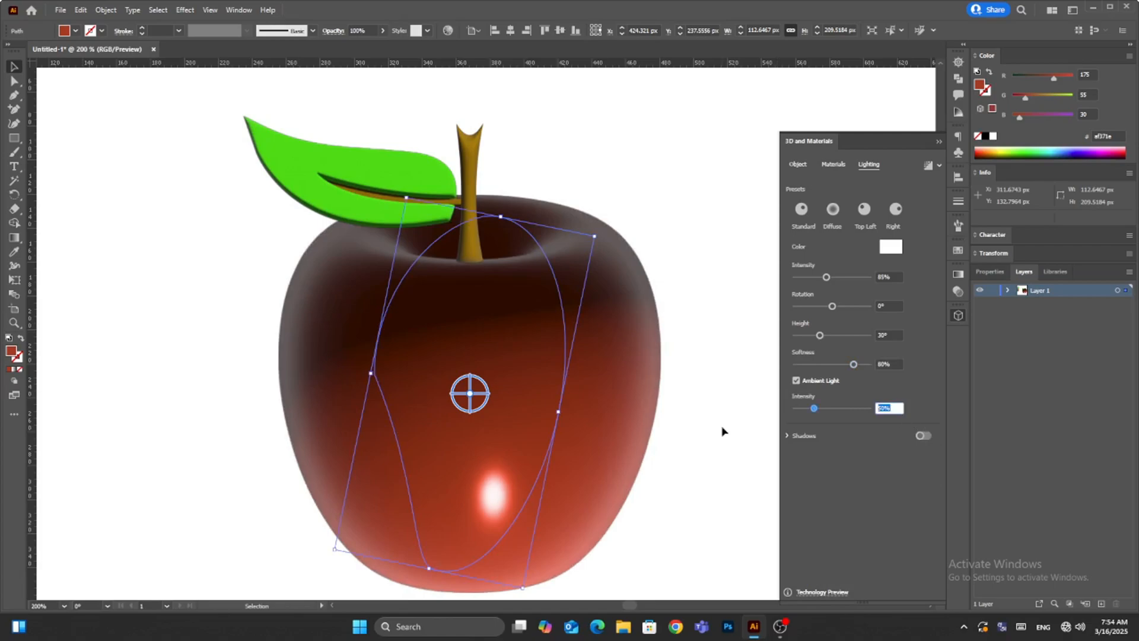
pyautogui.write('90')
pyautogui.press('Return')
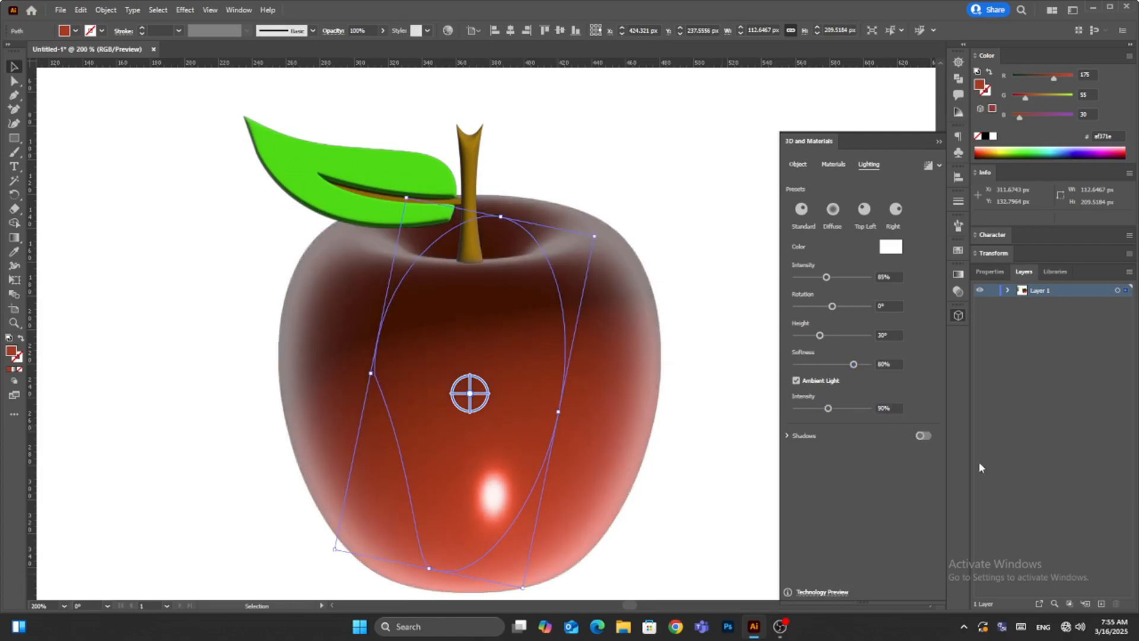
# - Turn on the apple's shadow, position it below the object and set the shadow bounds to 400%
pyautogui.click(923, 435)
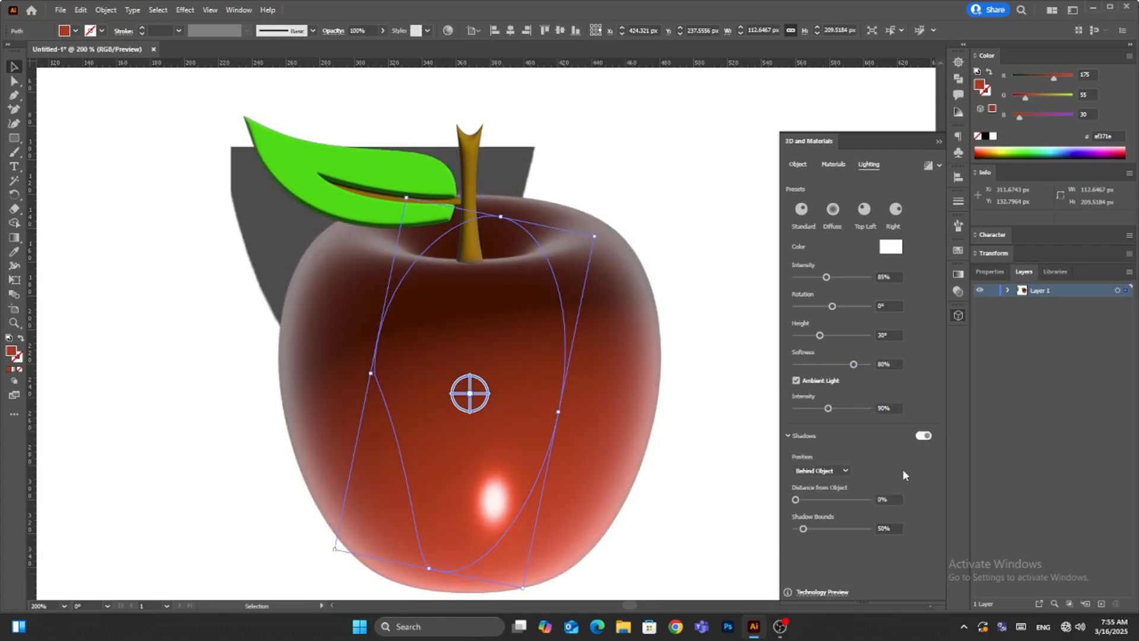
pyautogui.click(821, 471)
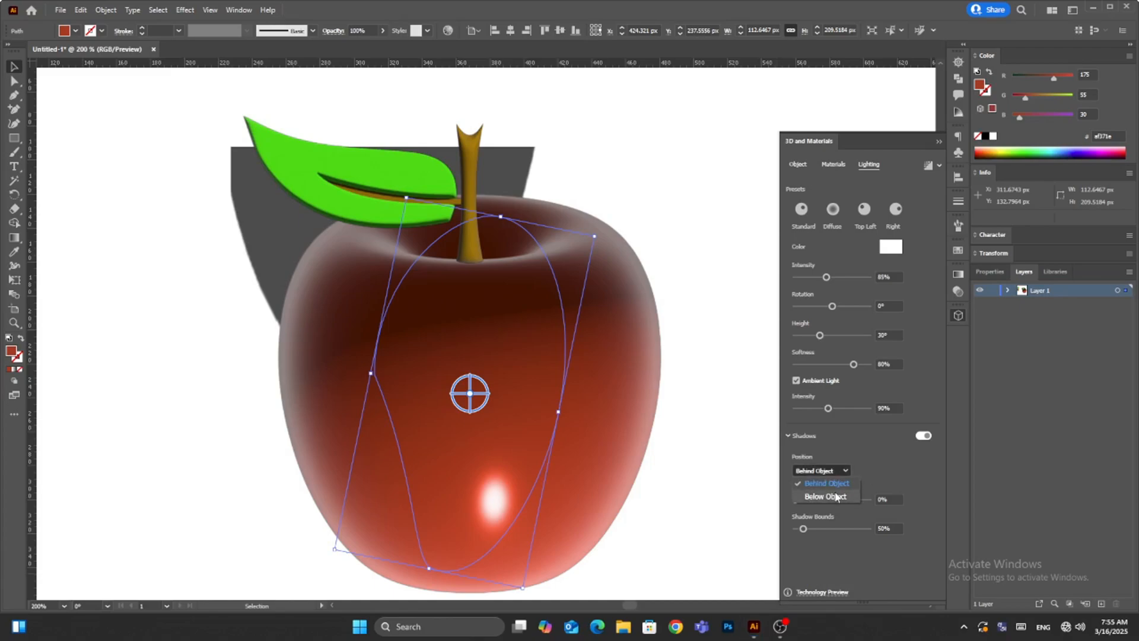
pyautogui.click(819, 496)
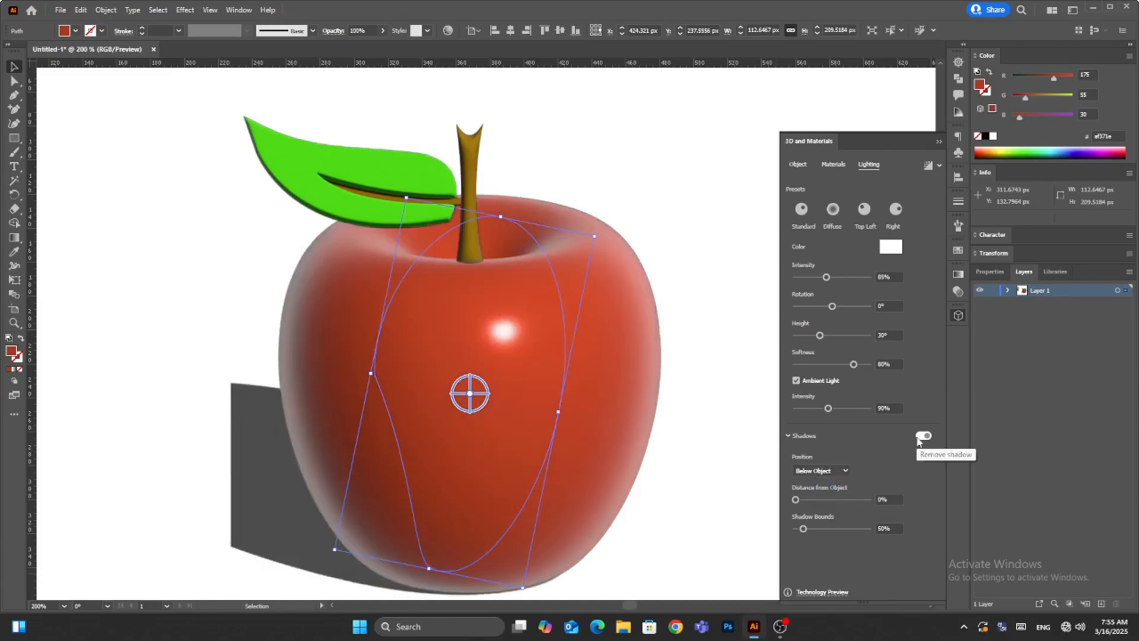
pyautogui.click(886, 528)
pyautogui.write('400')
pyautogui.press('Return')
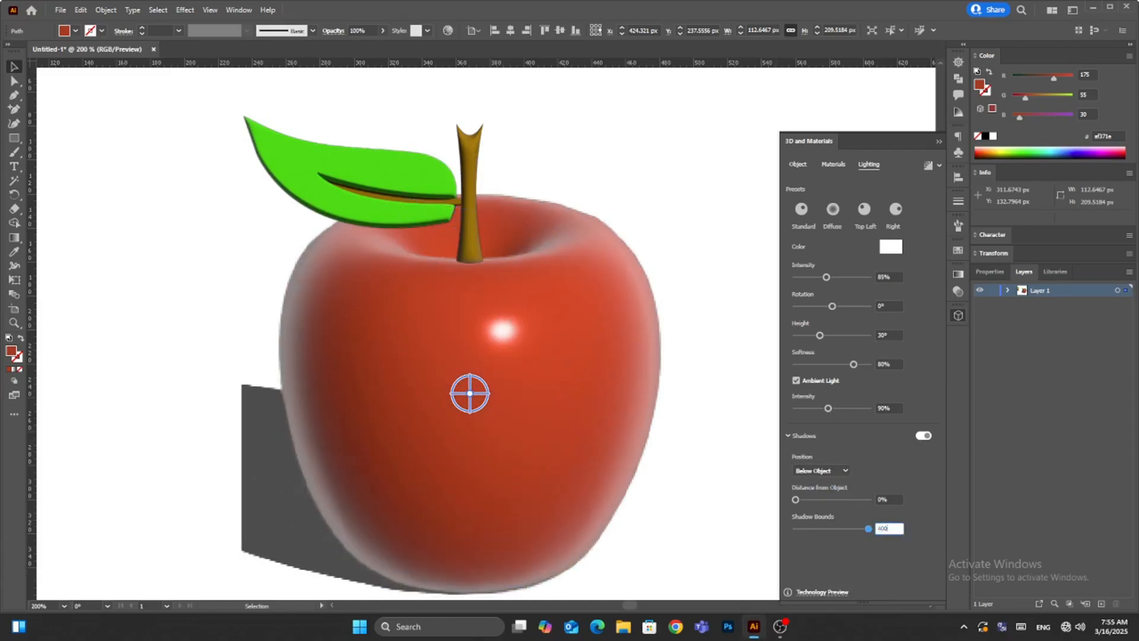